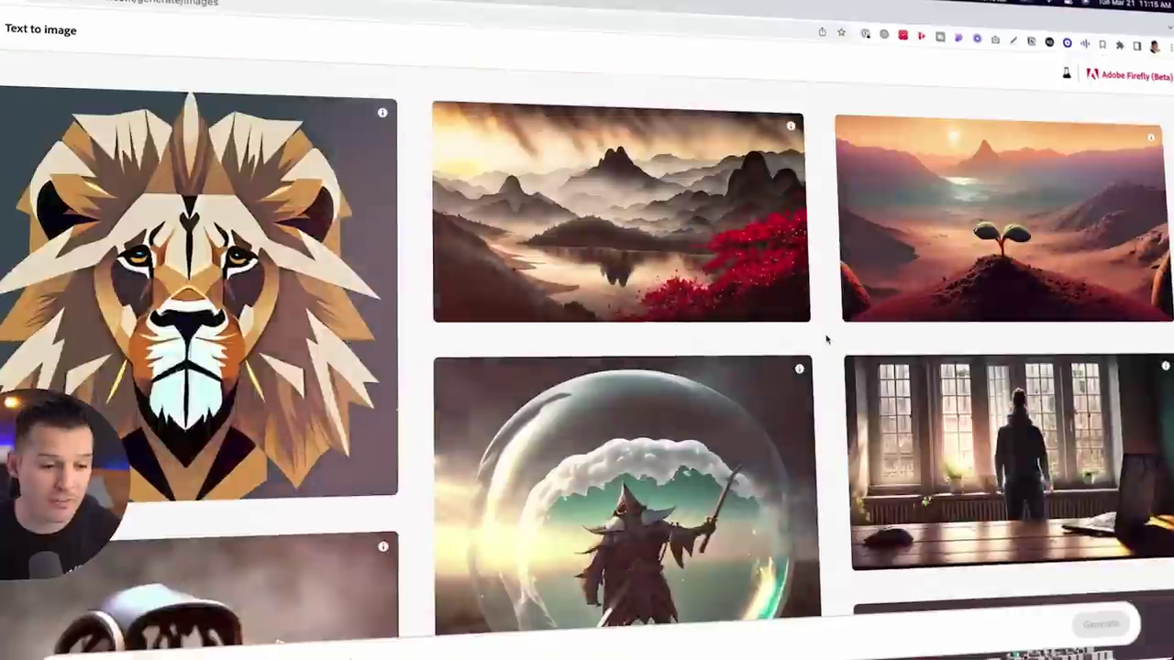
# Step: Generate images from the prompt "mouse in a royal navy uniform, standing on the deck of the ship, looking at the sea"
pyautogui.scroll(-10, 831, 336)
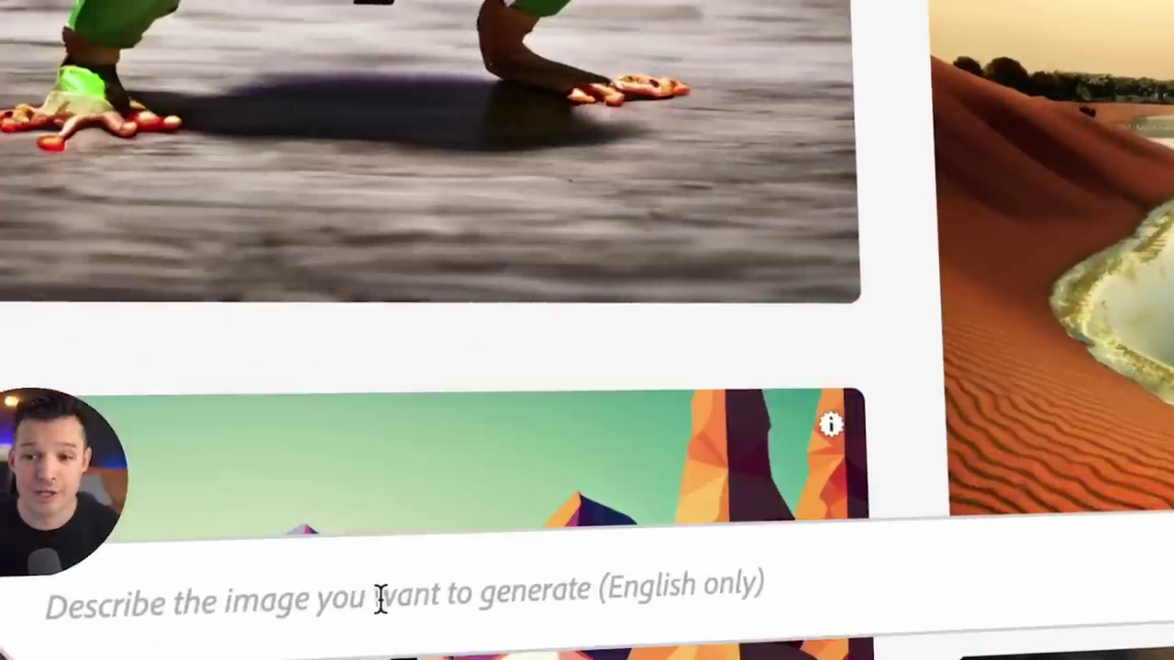
pyautogui.click(381, 601)
pyautogui.write('mouse in a royal na')
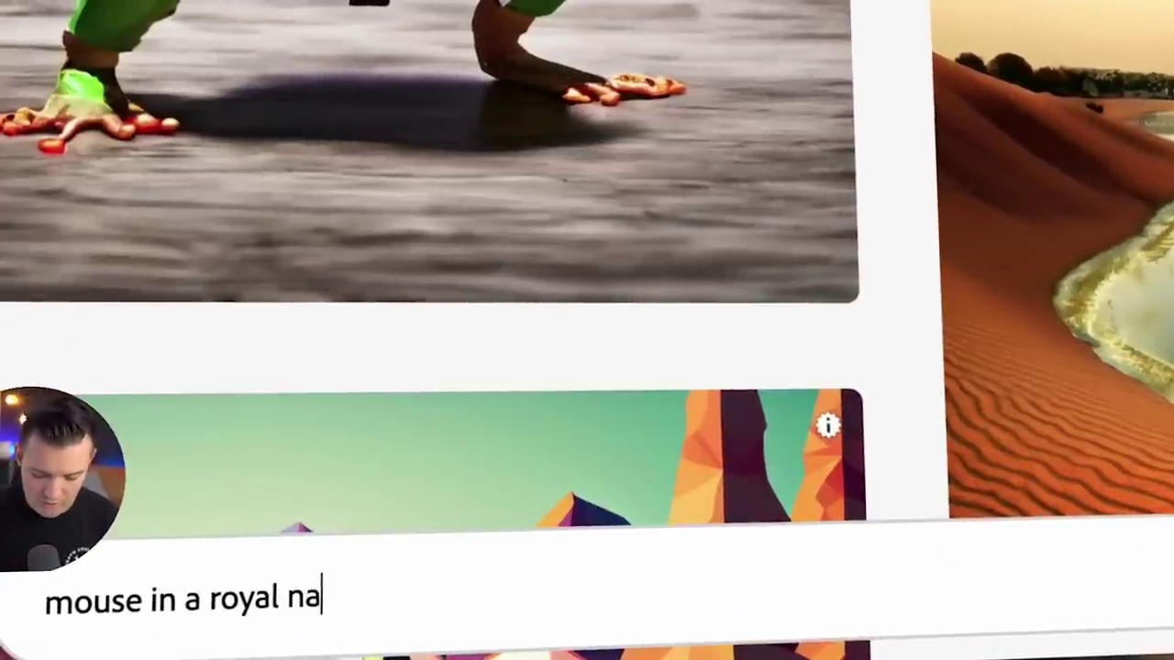
pyautogui.write('vy uniform, standing on the deck of ')
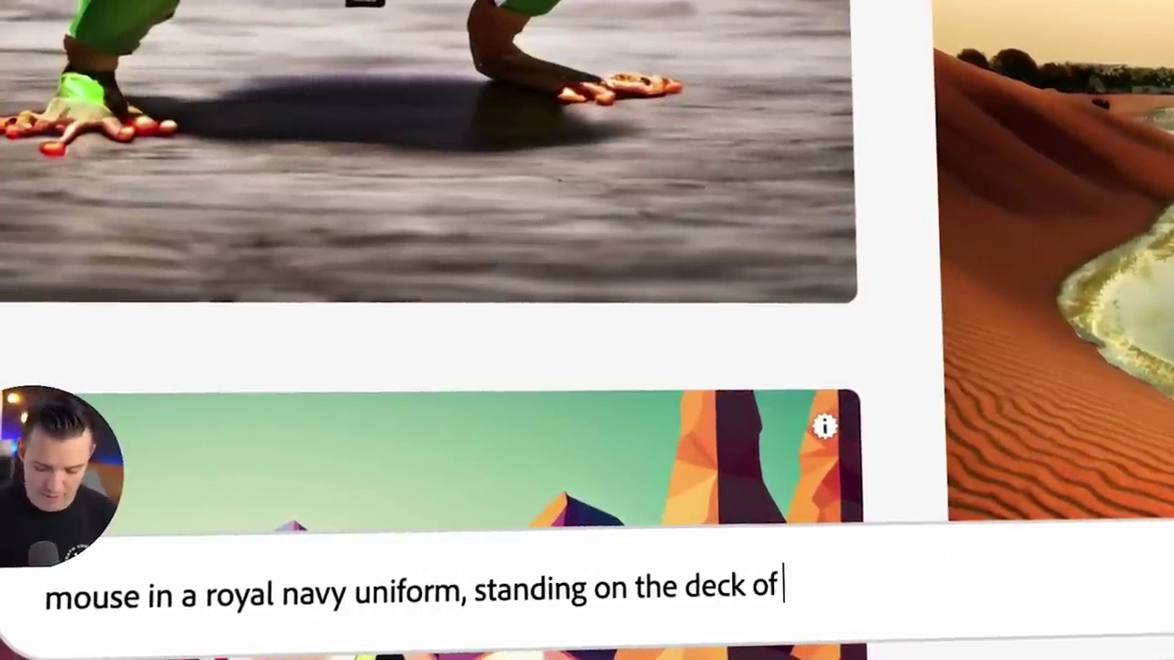
pyautogui.write('the ship, looking at the sea')
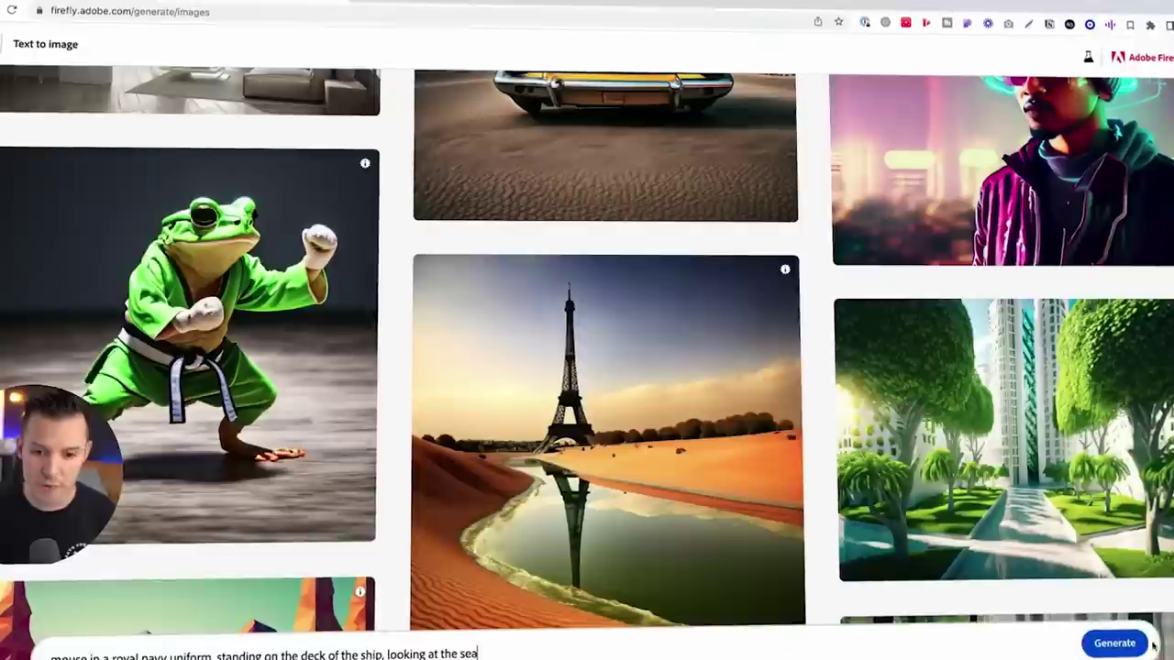
pyautogui.click(1121, 648)
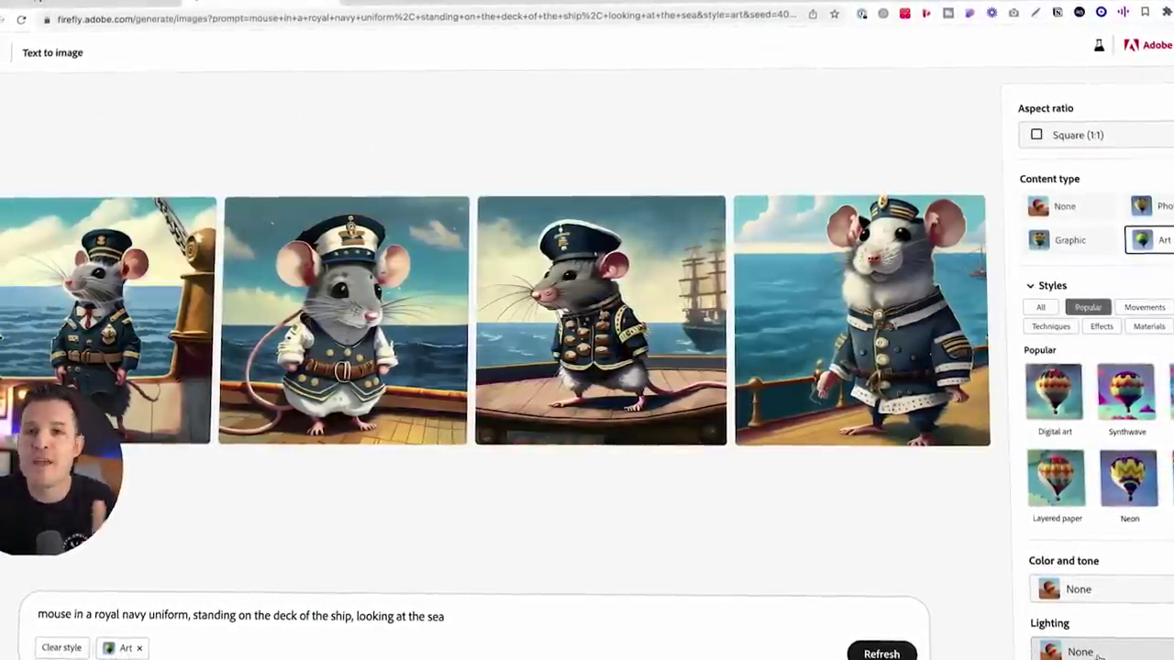
# Step: Enlarge the first generated mouse image to examine its details
pyautogui.click(59, 308)
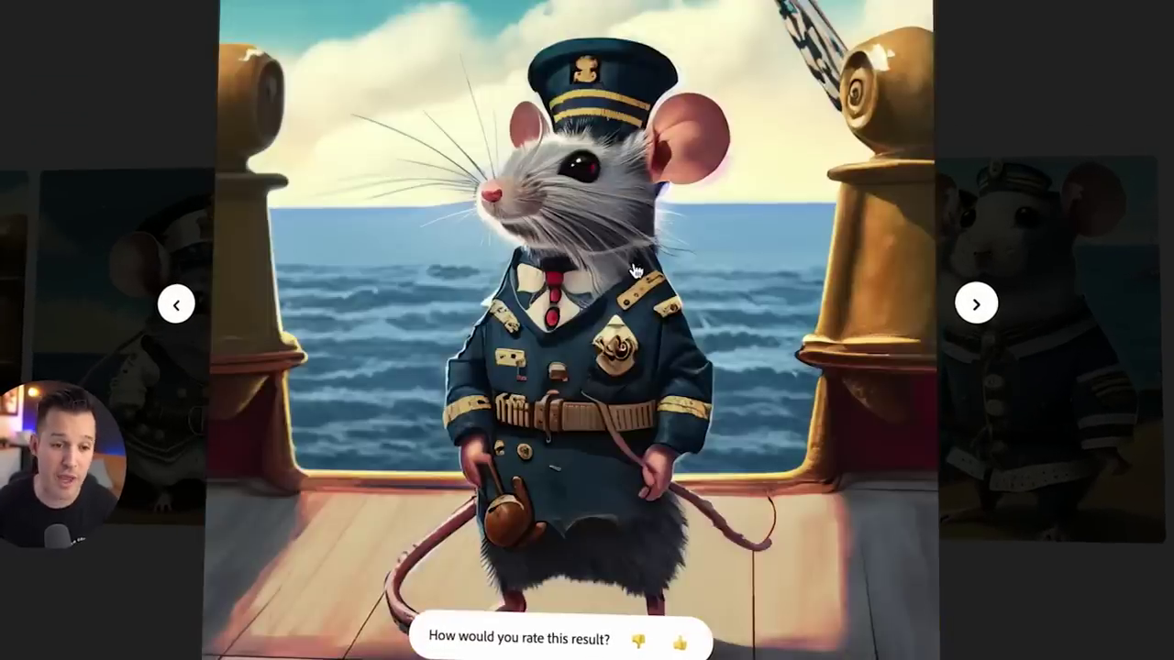
pyautogui.click(823, 53)
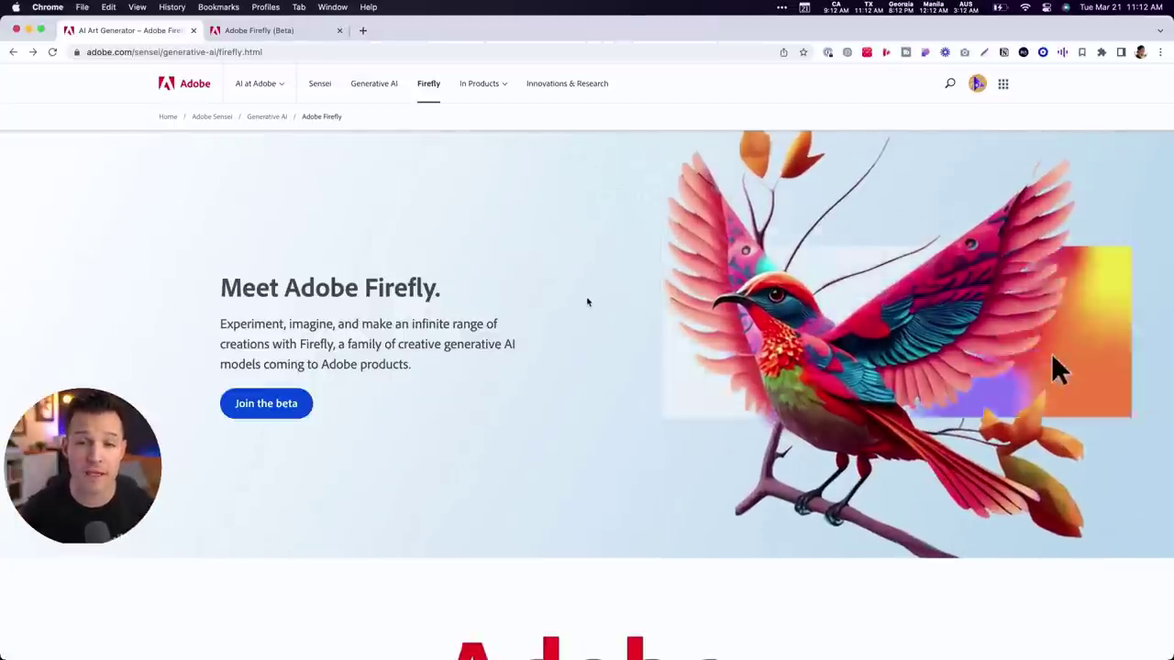
# Step: Review the Adobe Firefly landing page, including its example images and the digital imaging, illustration and video feature sections
pyautogui.scroll(-5, 577, 304)
pyautogui.scroll(-10, 576, 304)
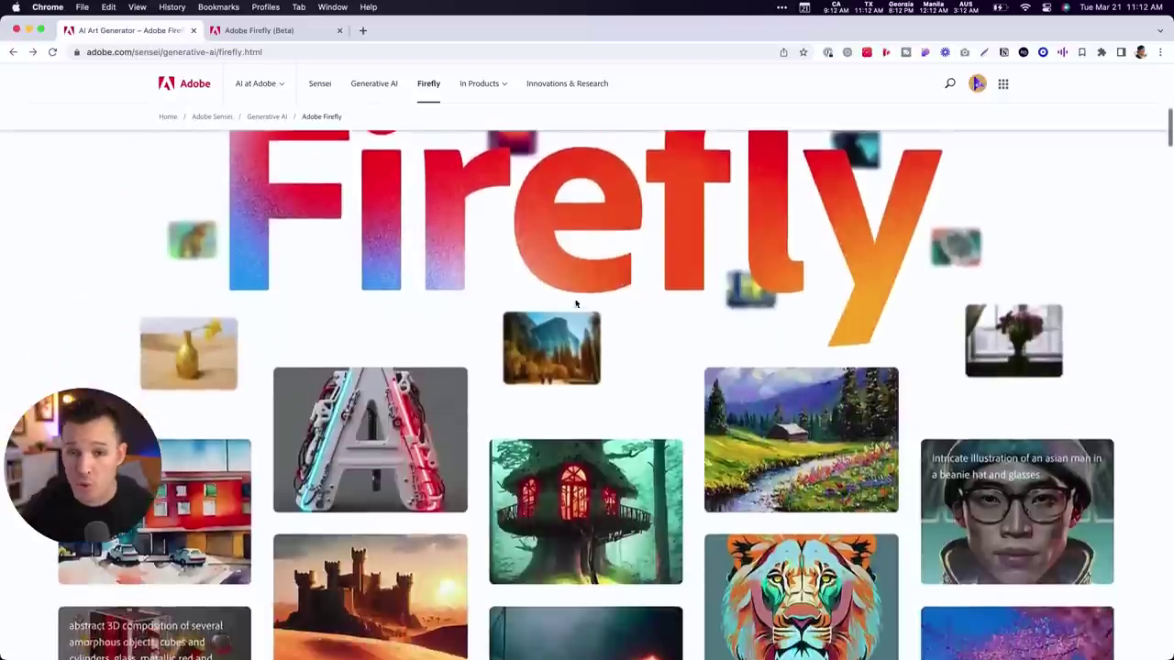
pyautogui.scroll(-10, 577, 304)
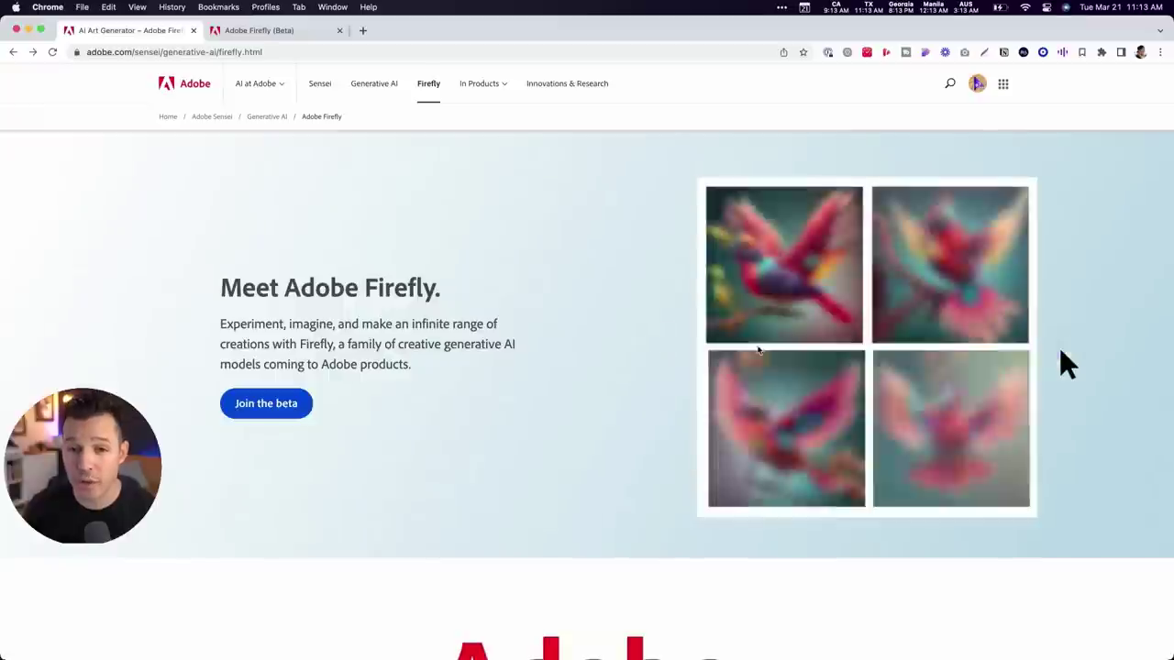
pyautogui.scroll(-1, 759, 352)
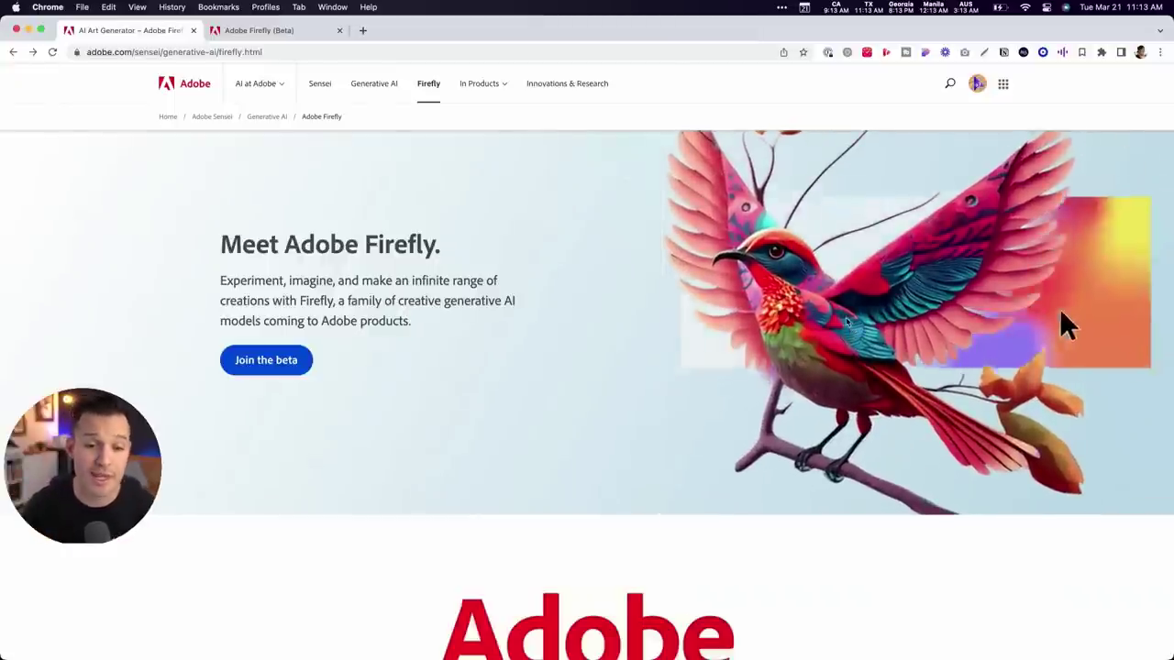
pyautogui.scroll(-12, 844, 322)
pyautogui.scroll(-10, 843, 321)
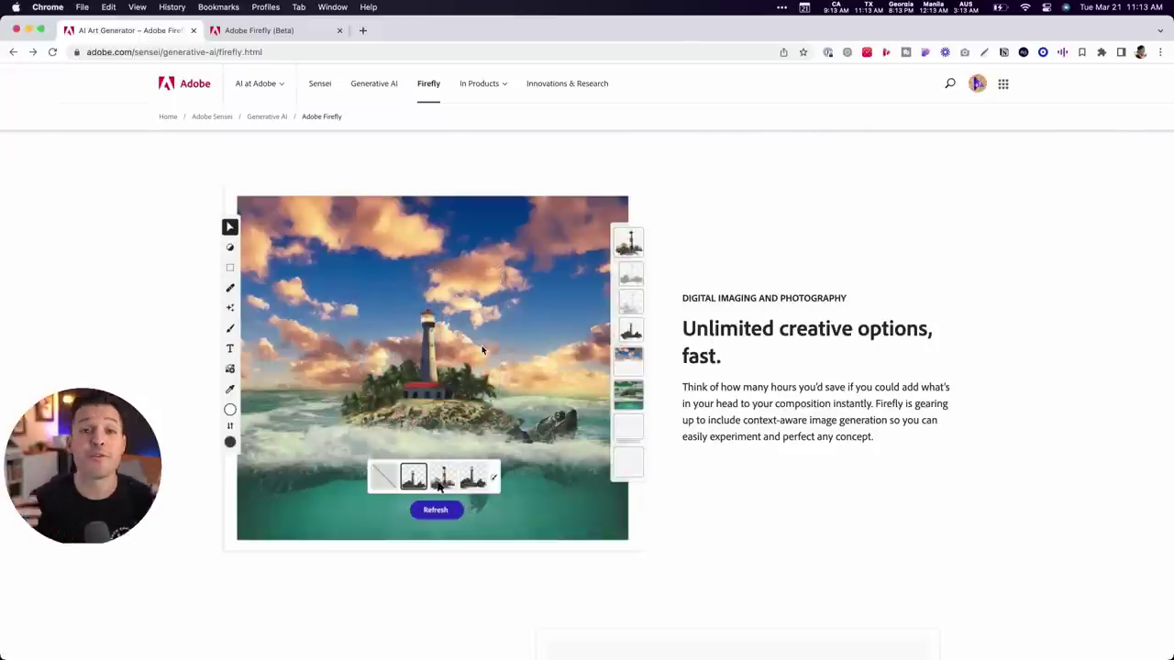
pyautogui.scroll(15, 498, 333)
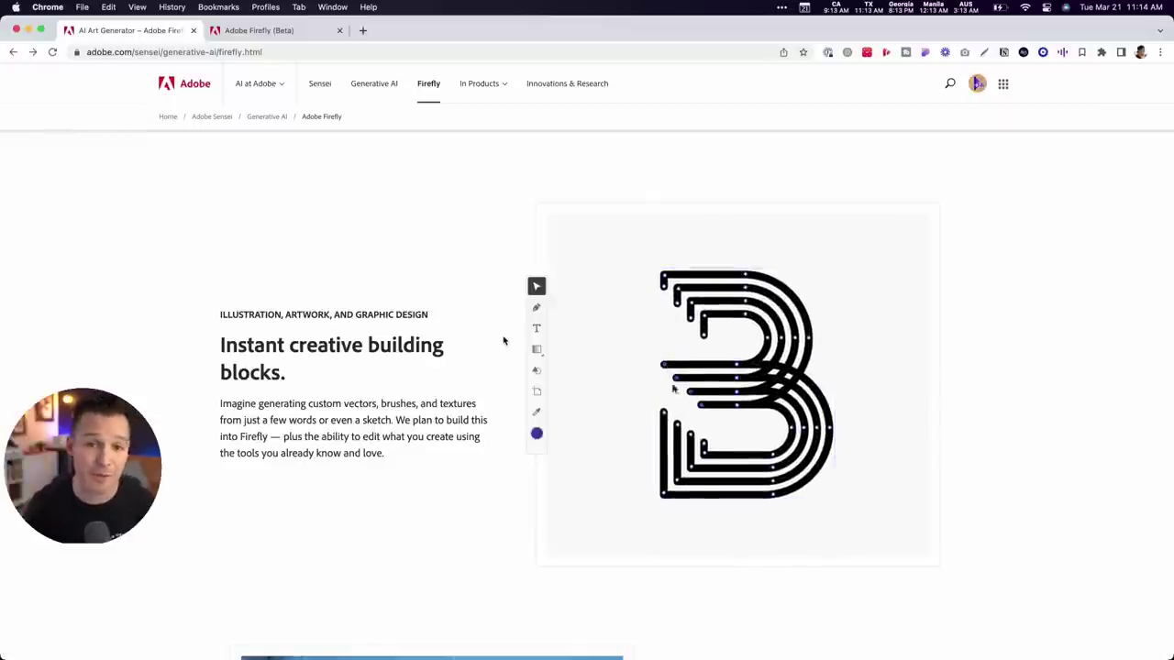
pyautogui.scroll(-5, 504, 339)
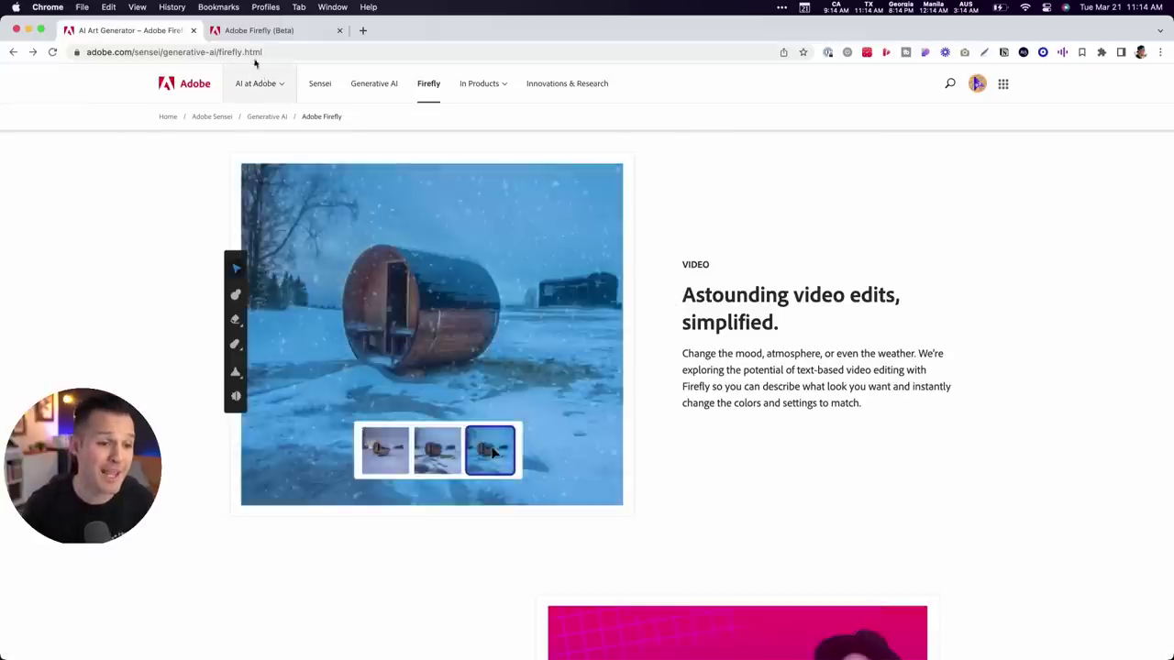
# Step: Switch to the Adobe Firefly (Beta) site and open the Text to image generator
pyautogui.click(261, 31)
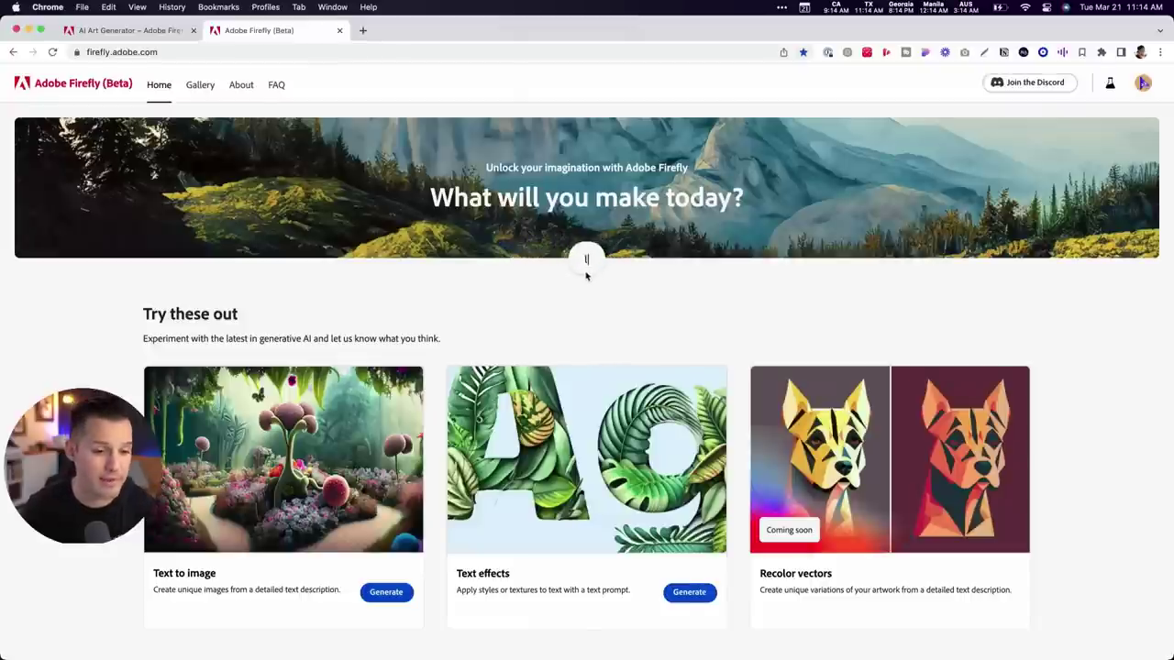
pyautogui.scroll(-3, 586, 275)
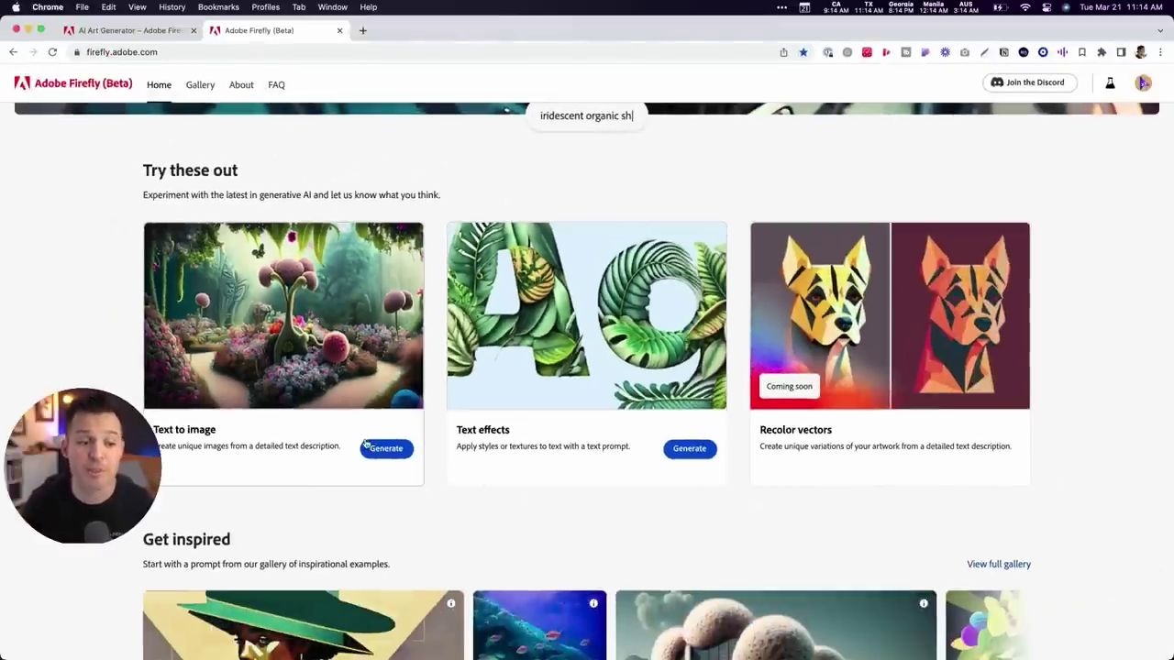
pyautogui.click(368, 447)
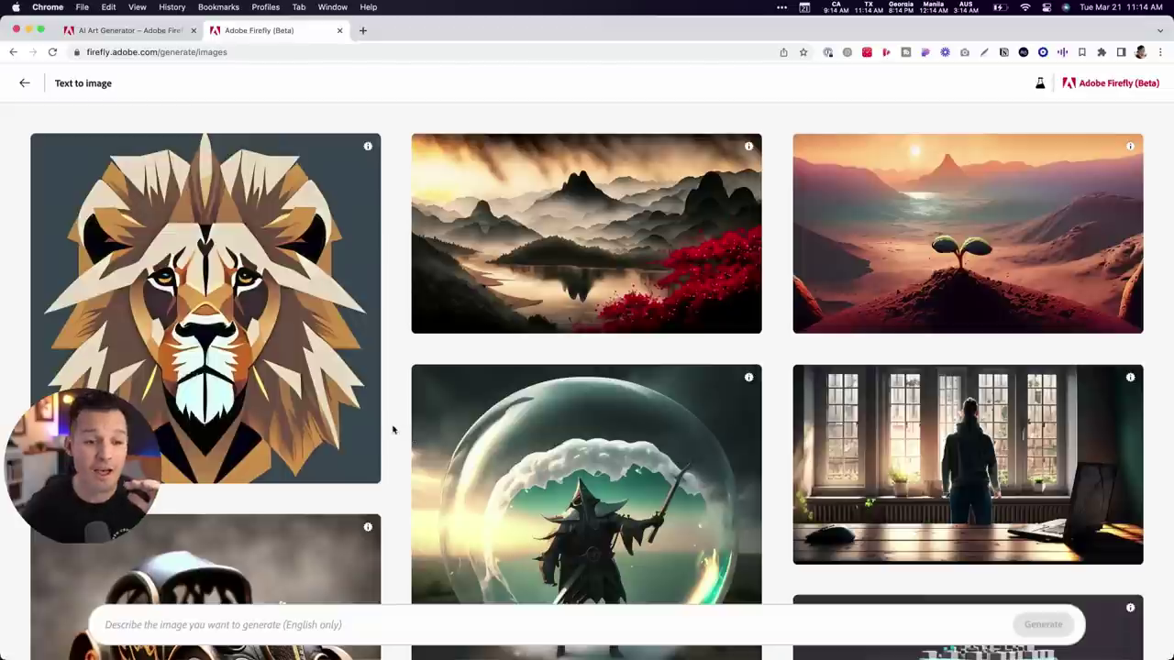
# Step: Examine the Content Credentials of the misty mountain landscape with red blossoms in the Text to image gallery
pyautogui.moveTo(628, 288)
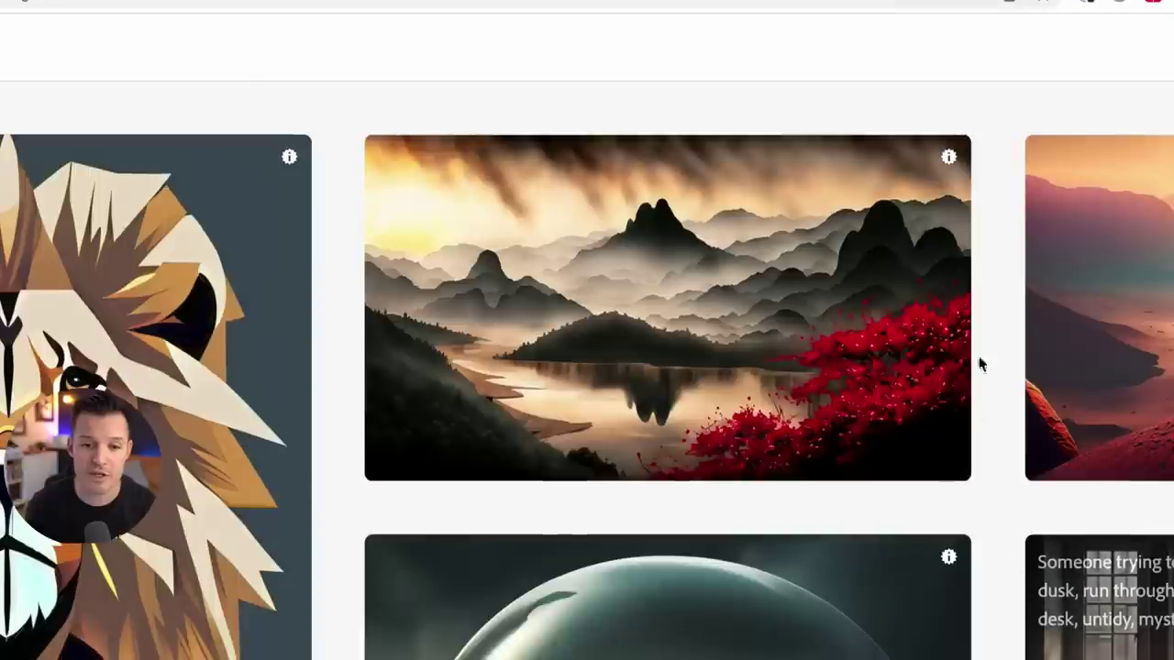
pyautogui.moveTo(950, 159)
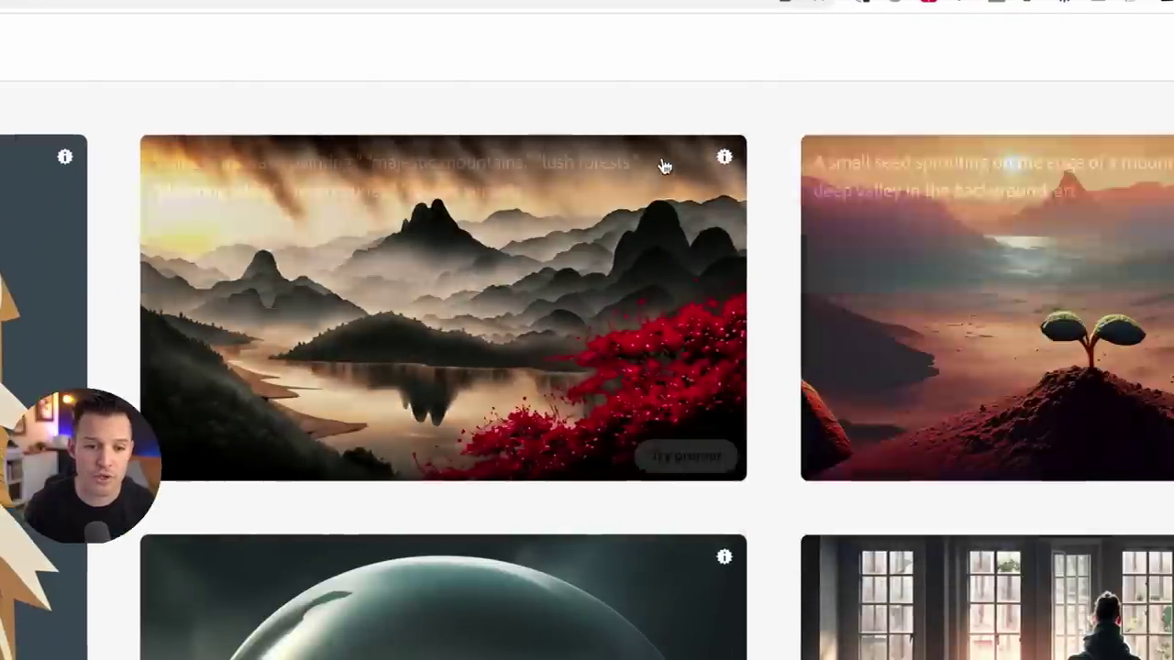
pyautogui.moveTo(948, 161)
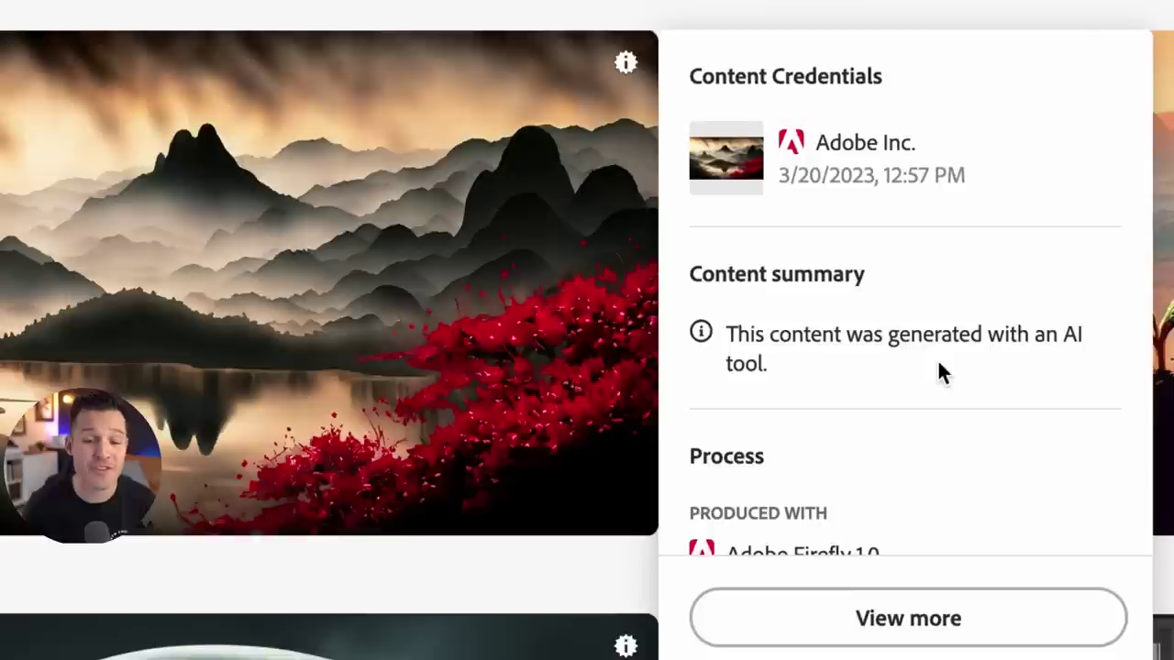
pyautogui.scroll(-3, 931, 496)
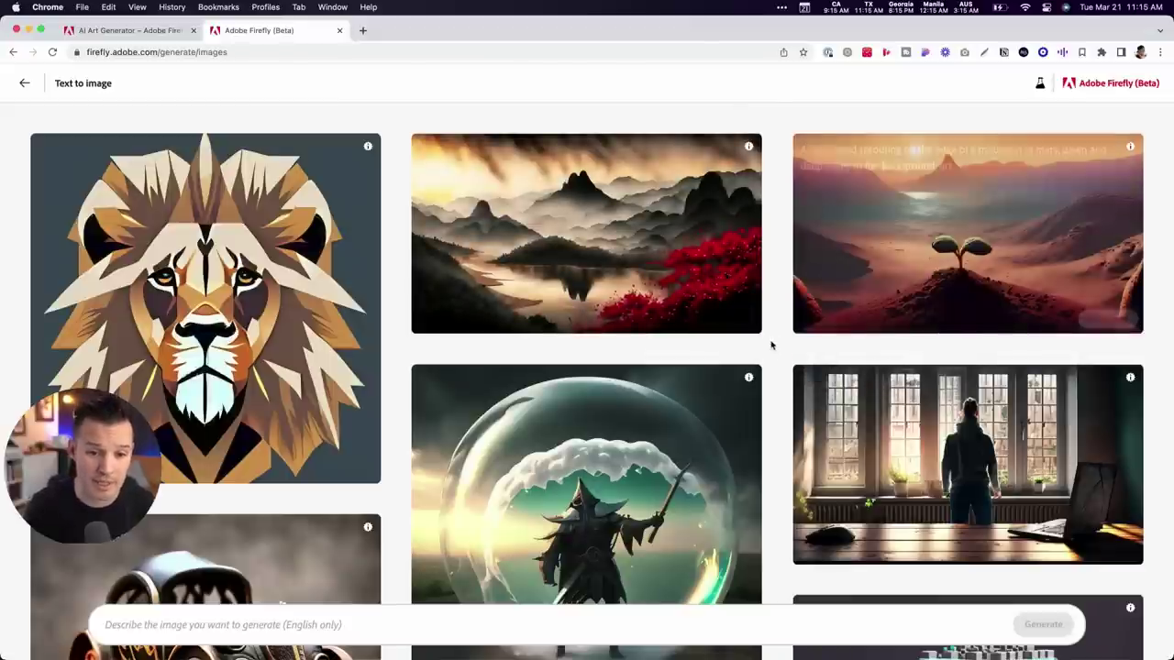
# Step: Generate text-to-image results for "mouse in a royal navy uniform, standing on the deck of the ship, looking at the sea"
pyautogui.scroll(-6, 772, 344)
pyautogui.scroll(3, 776, 349)
pyautogui.scroll(3, 776, 348)
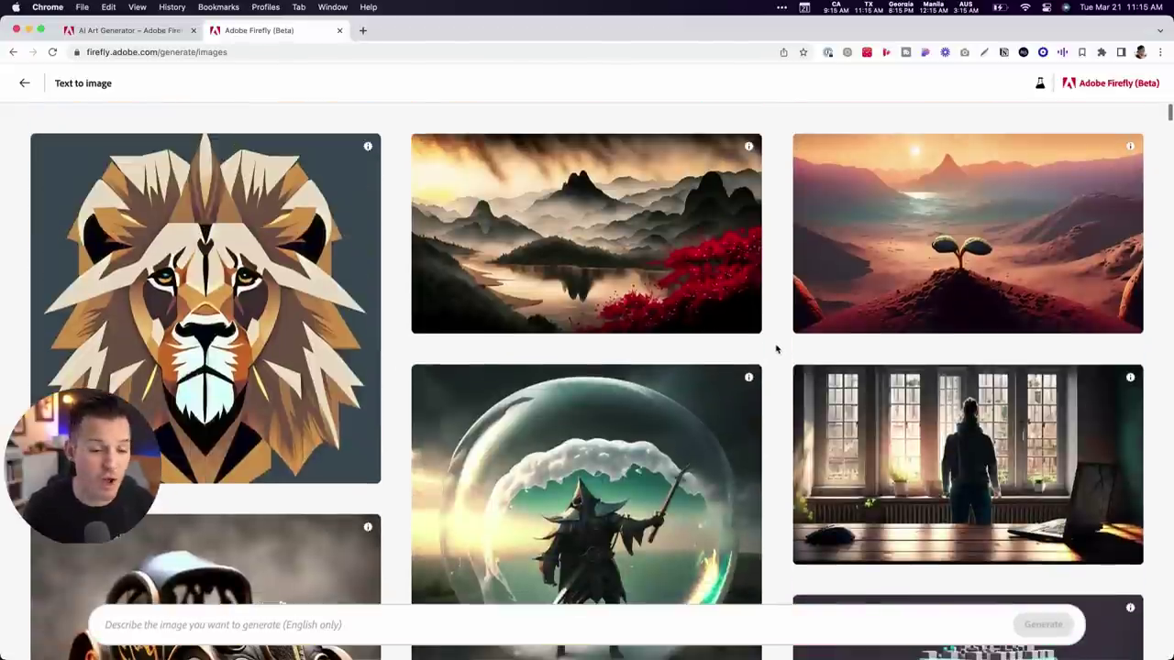
pyautogui.scroll(-7, 776, 348)
pyautogui.scroll(-3, 776, 347)
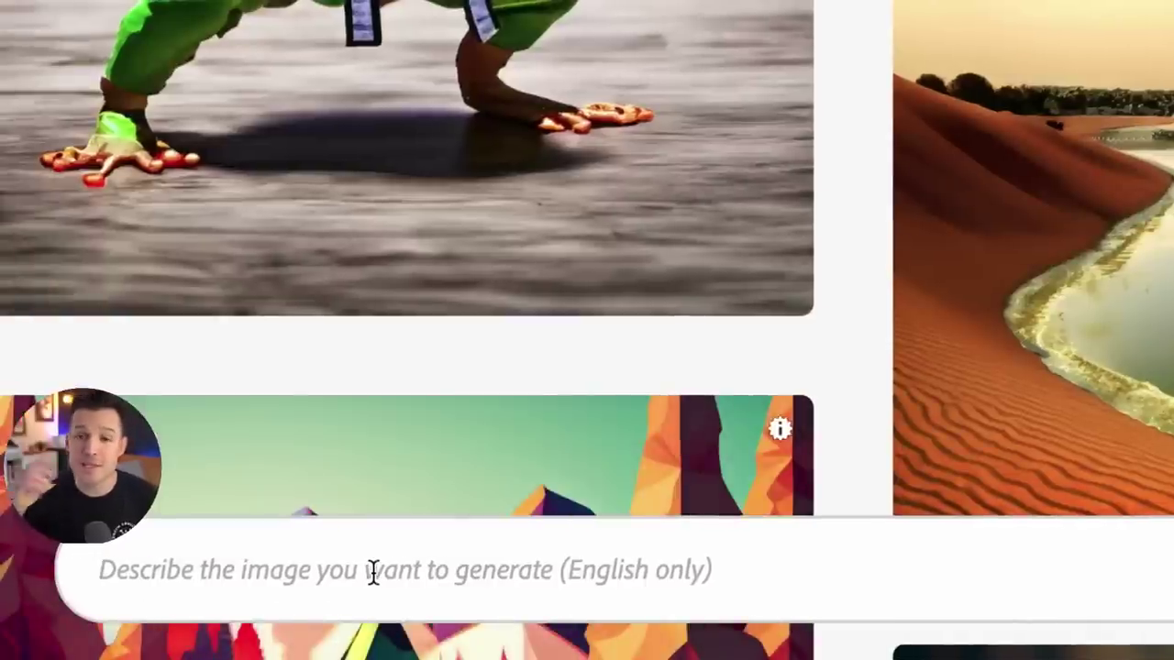
pyautogui.click(374, 572)
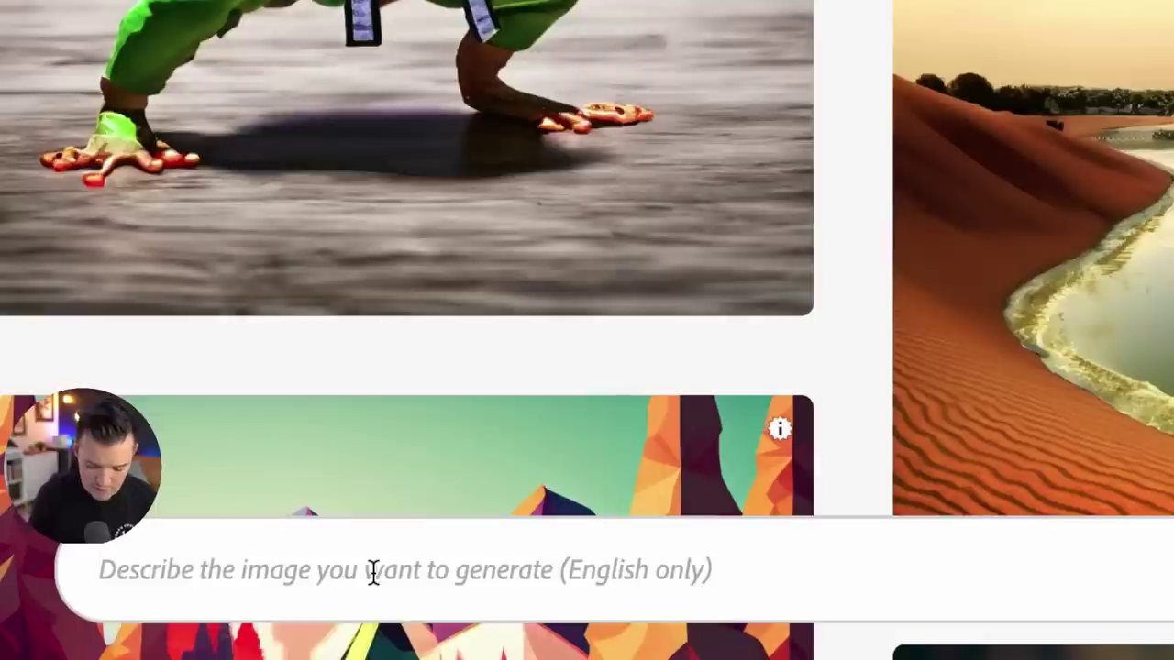
pyautogui.write('mouse in a royal navy')
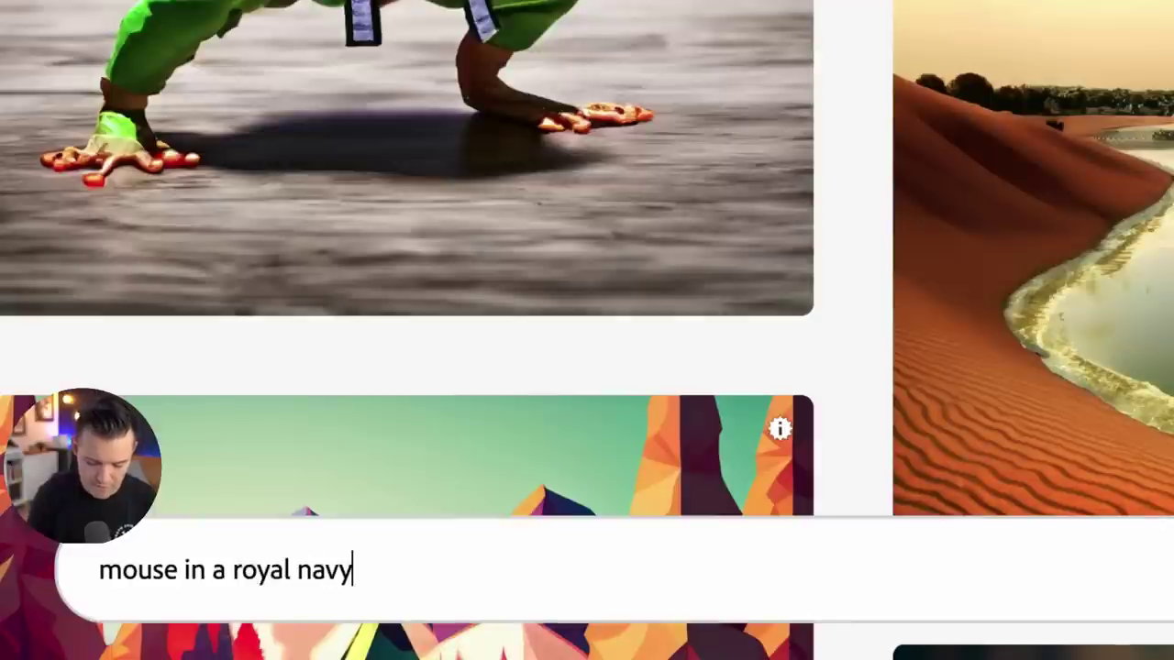
pyautogui.write(' unifo')
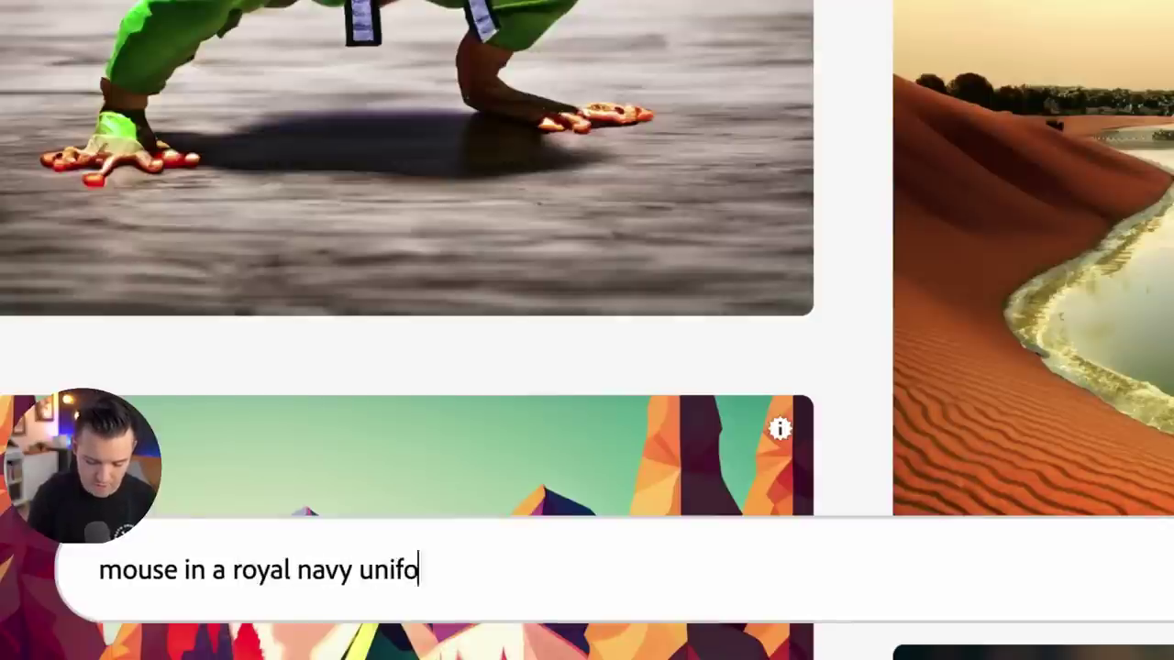
pyautogui.write('rm, standing ')
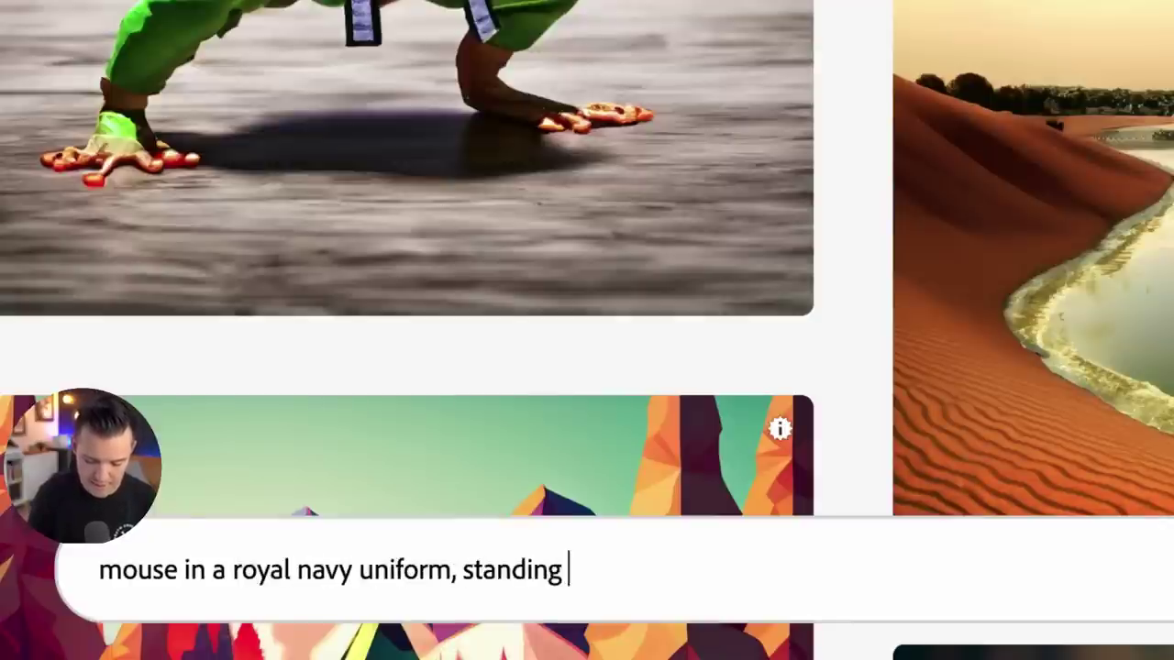
pyautogui.write('on the de')
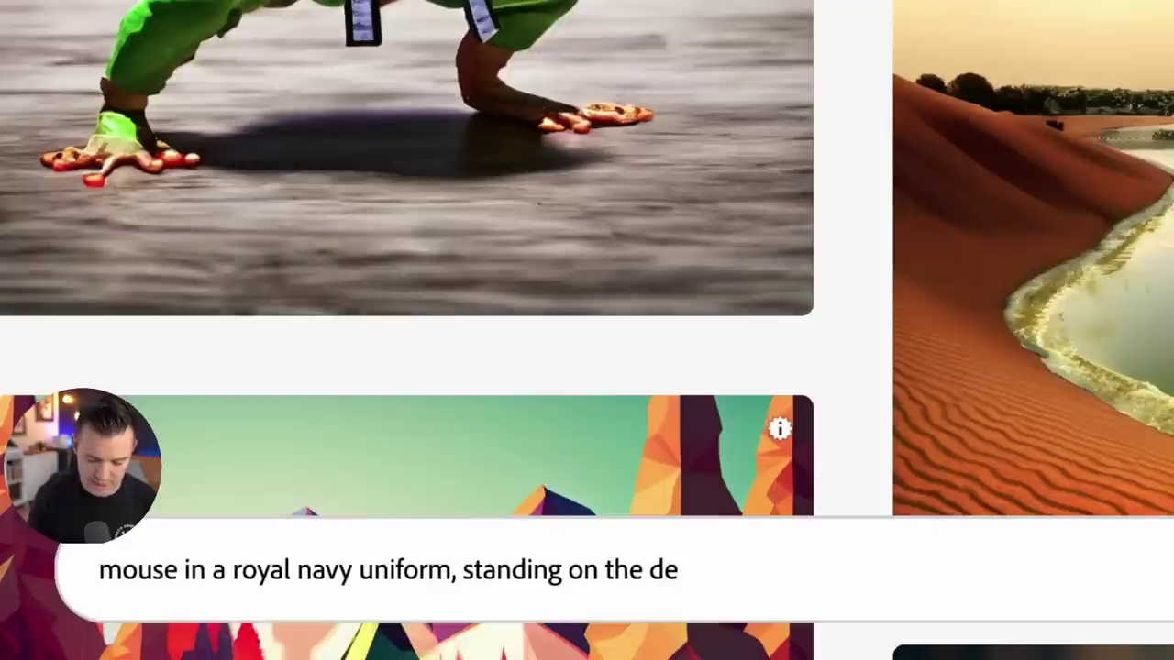
pyautogui.write('ck of the shi')
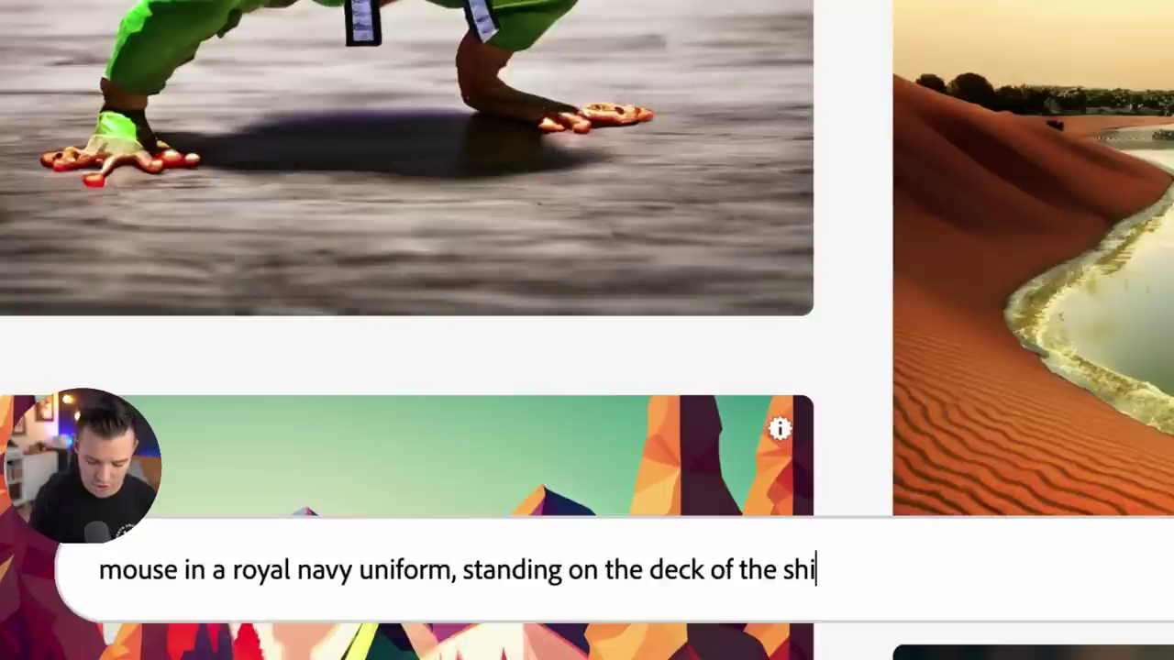
pyautogui.write('p, looking at ')
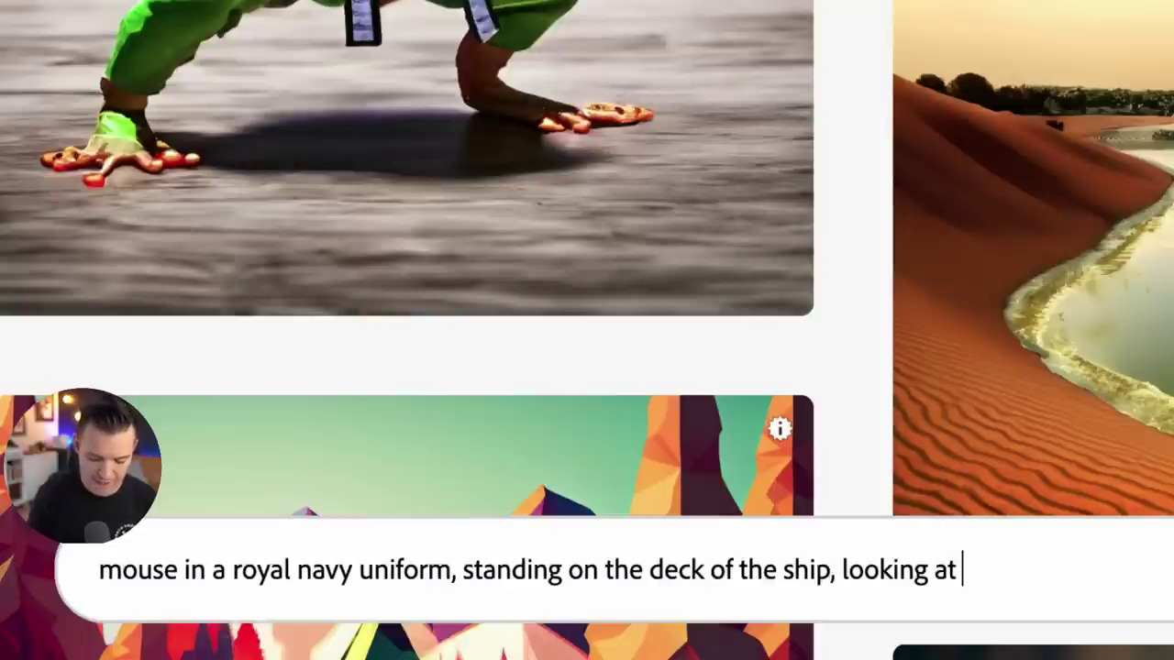
pyautogui.write('the sea')
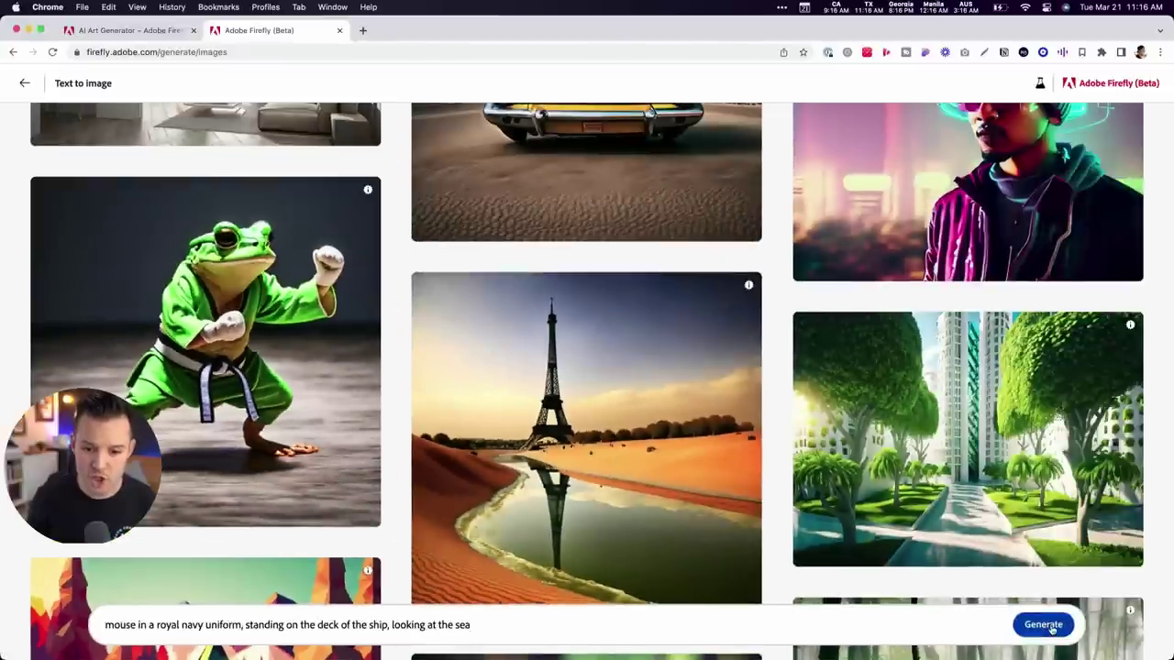
pyautogui.click(1053, 630)
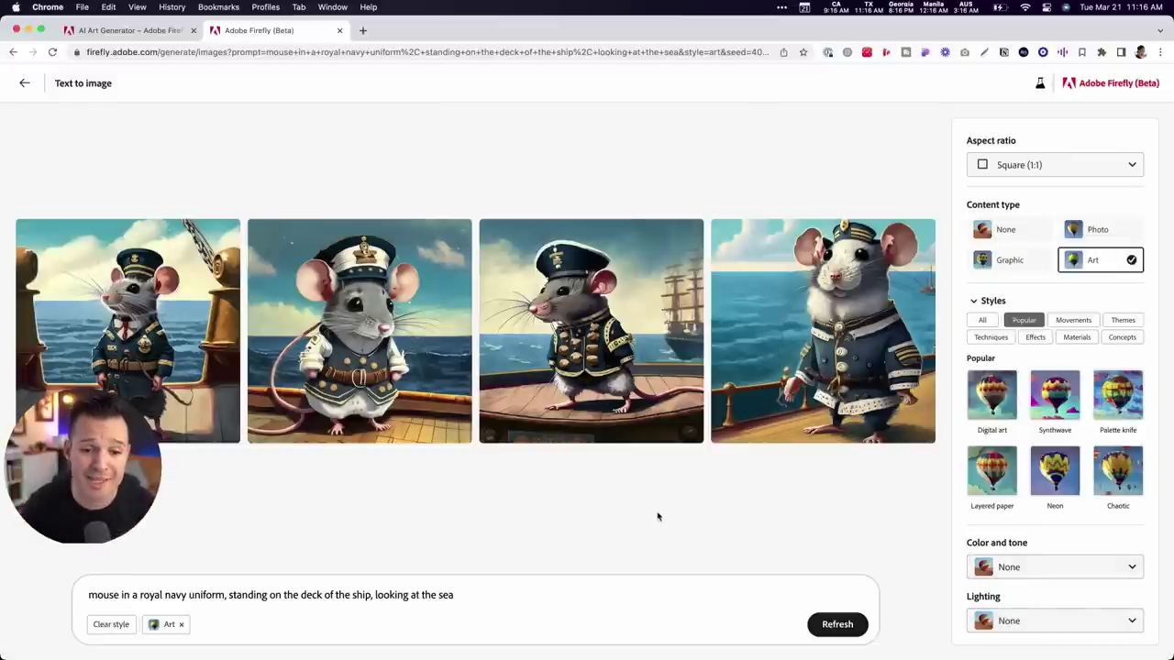
# Step: Enlarge the first mouse result and browse back and forth through the generated variations at full size
pyautogui.click(93, 321)
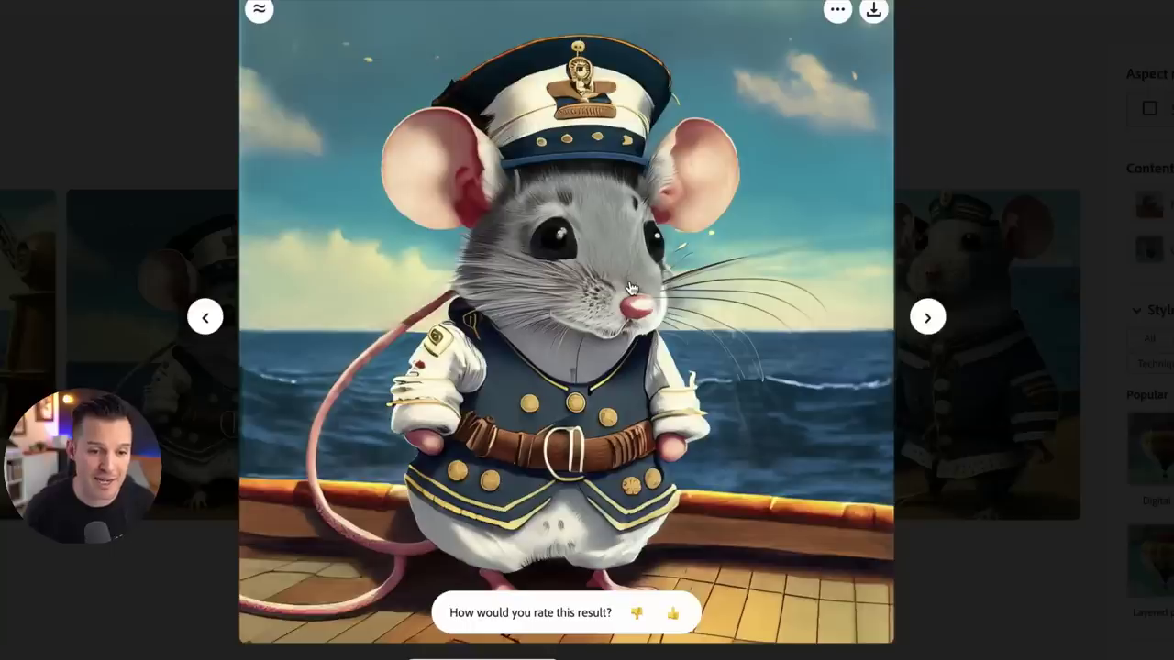
pyautogui.press('Left')
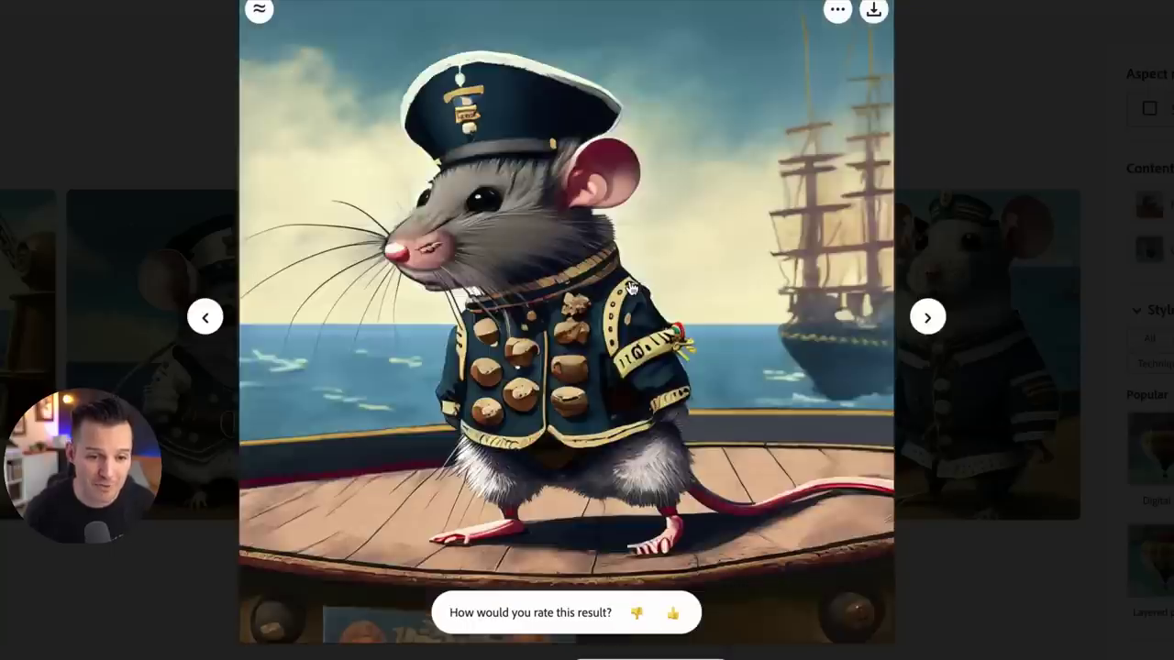
pyautogui.press('Right')
pyautogui.press('Right')
pyautogui.press('Left')
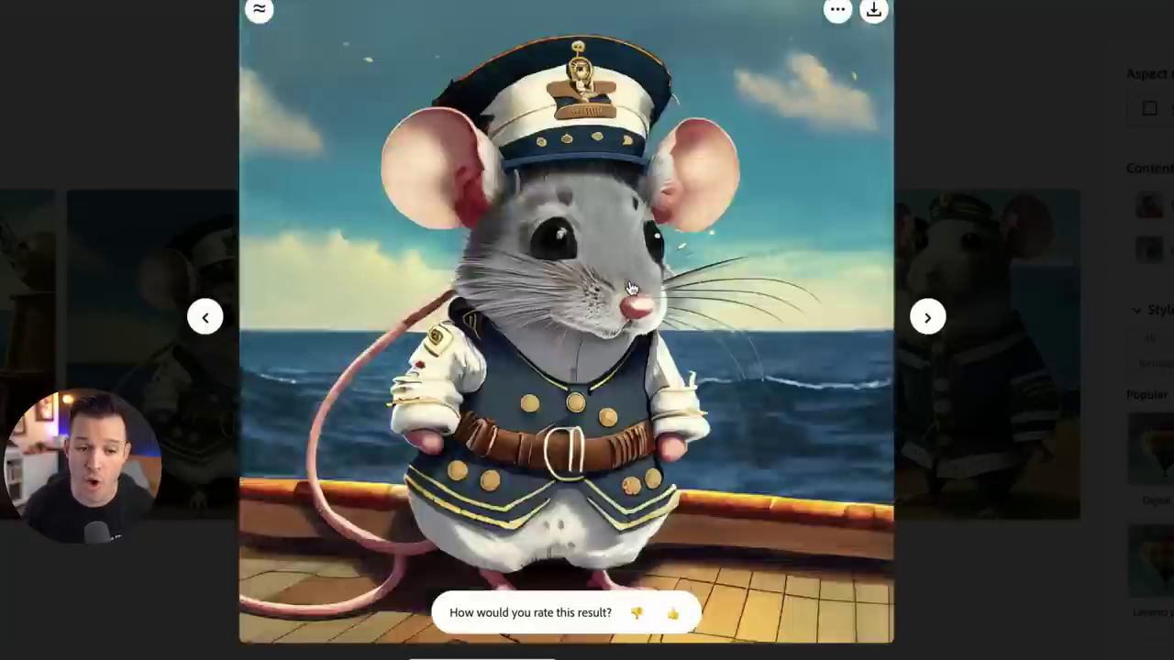
pyautogui.press('Right')
pyautogui.press('Right')
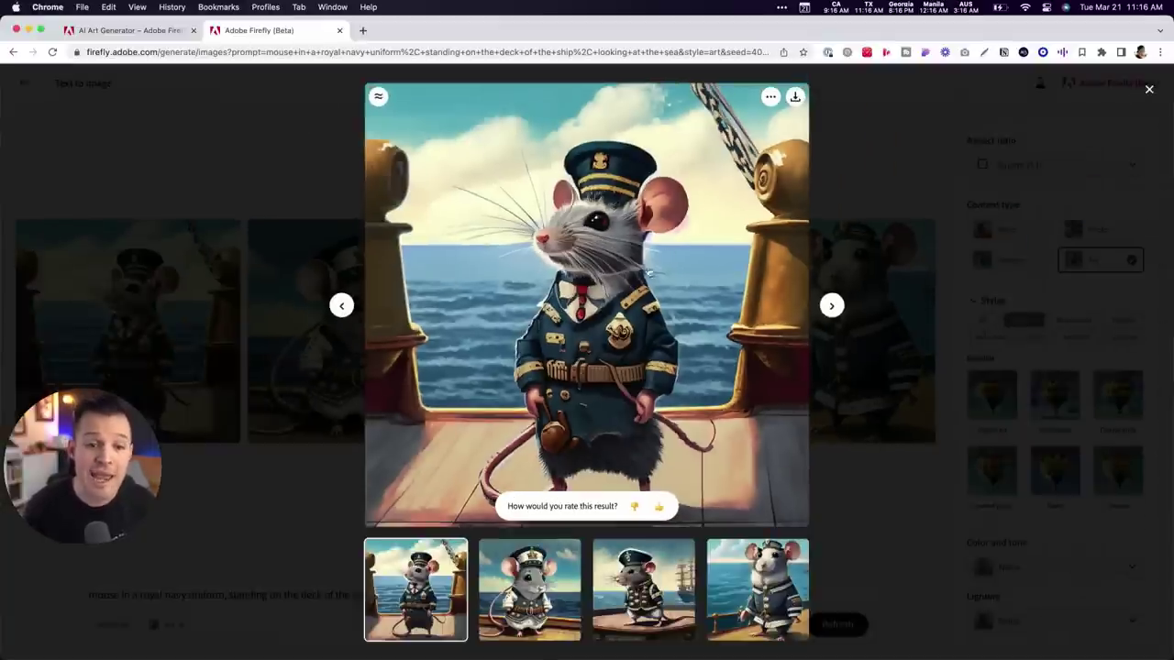
# Step: Download the enlarged image of the first mouse result and close the full-size view
pyautogui.click(795, 96)
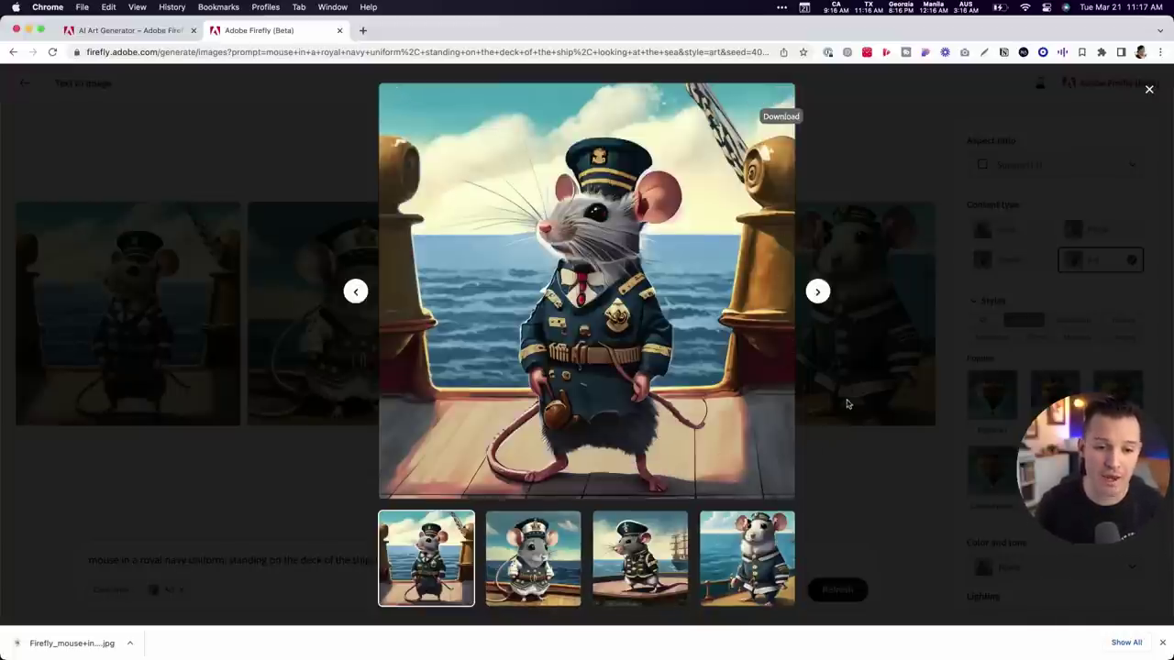
pyautogui.click(899, 238)
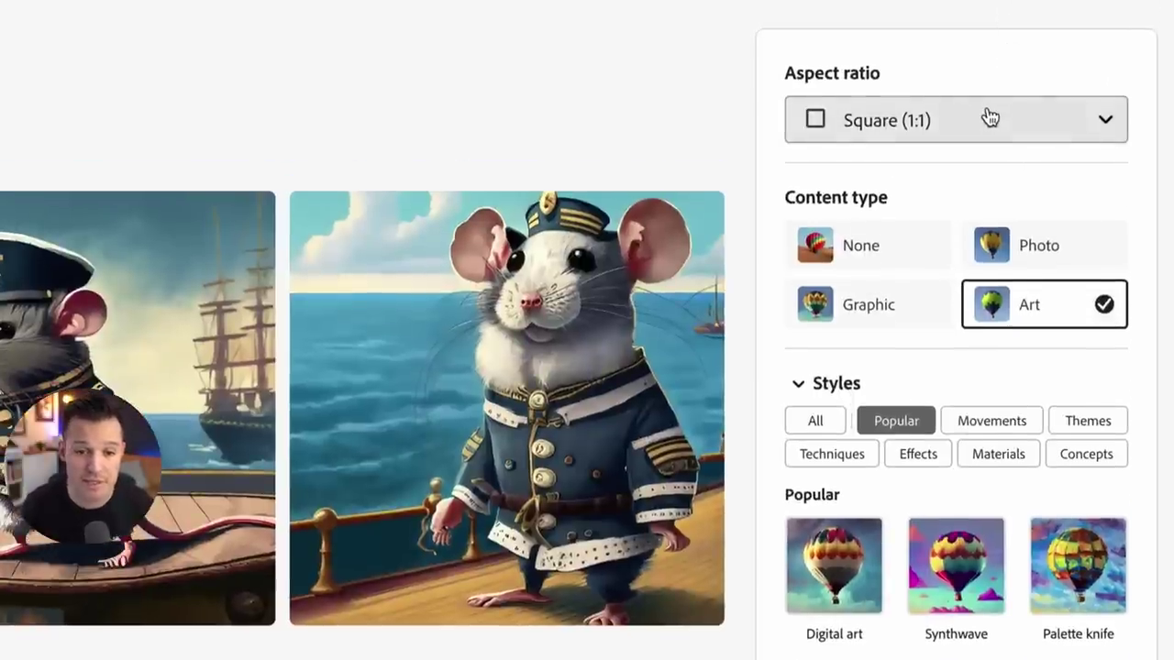
# Step: Change the aspect ratio of the generated mouse images to Portrait (3:4)
pyautogui.moveTo(576, 372)
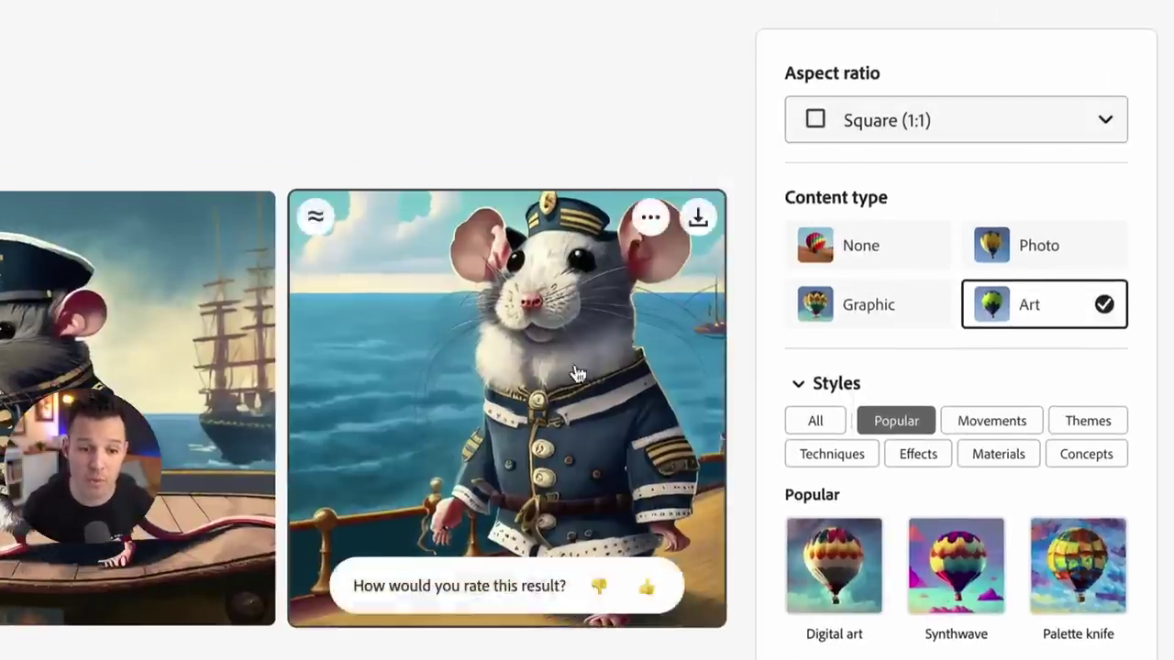
pyautogui.click(955, 125)
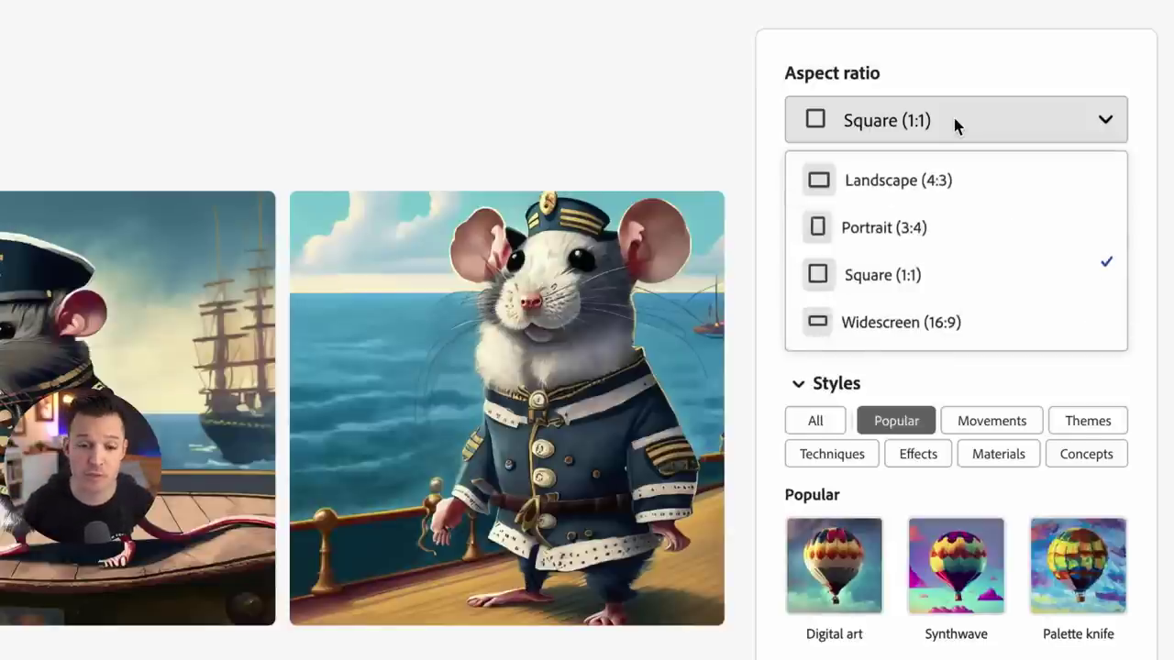
pyautogui.click(946, 230)
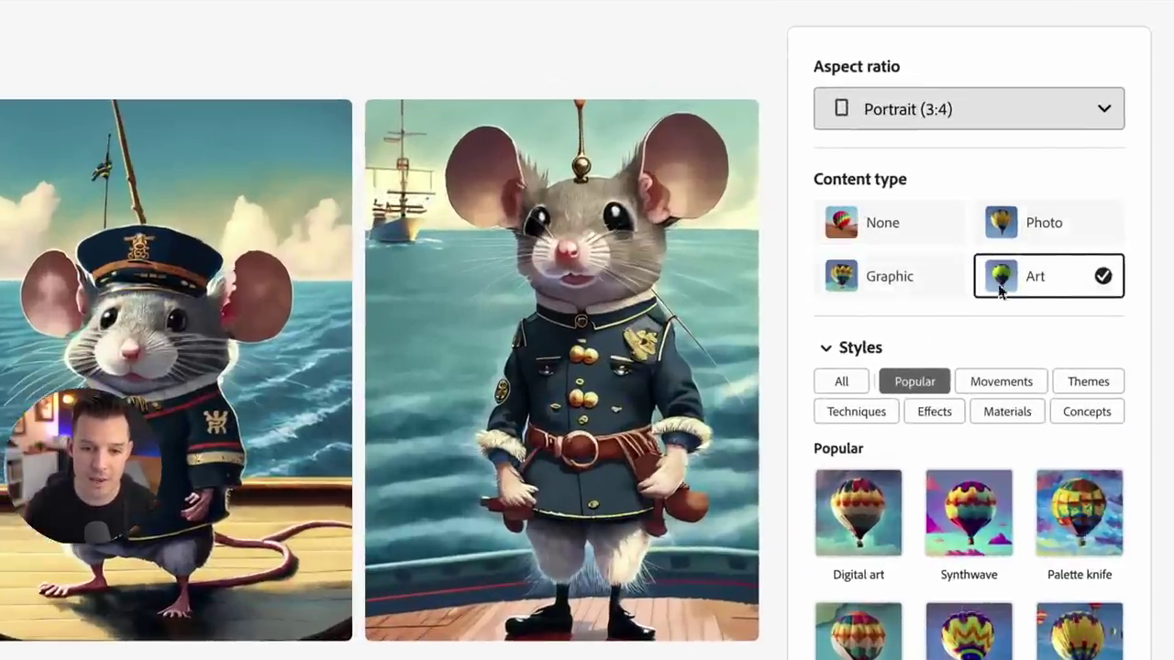
# Step: Compare the mouse images in the Photo and Art content types by alternating between the two
pyautogui.click(1045, 234)
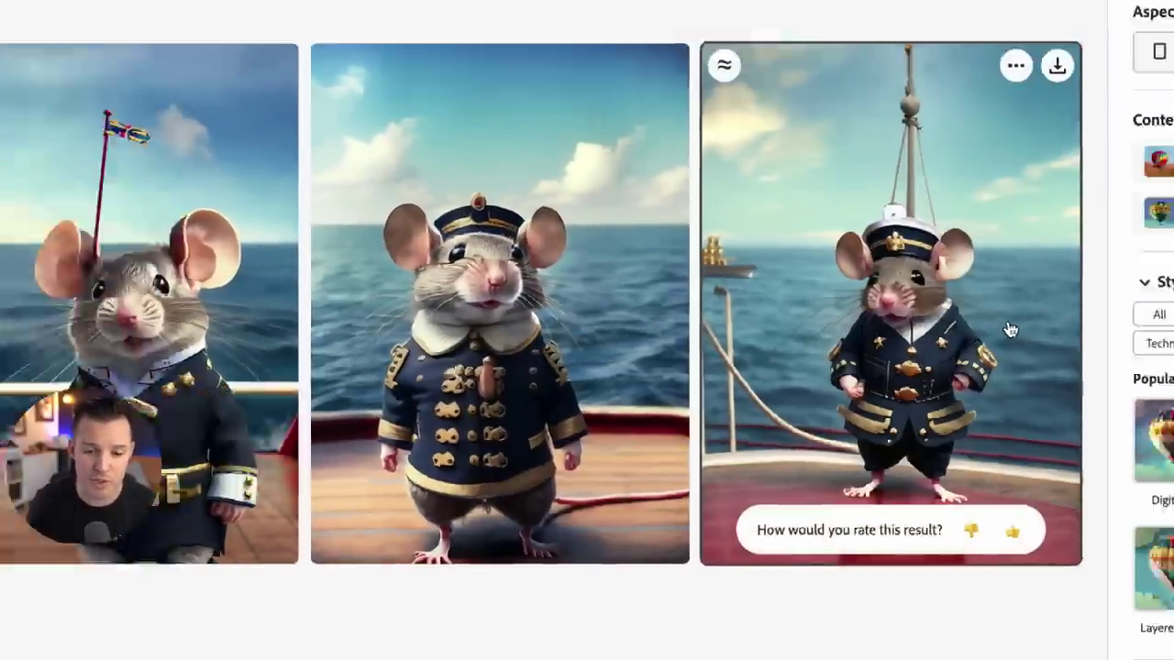
pyautogui.click(1111, 267)
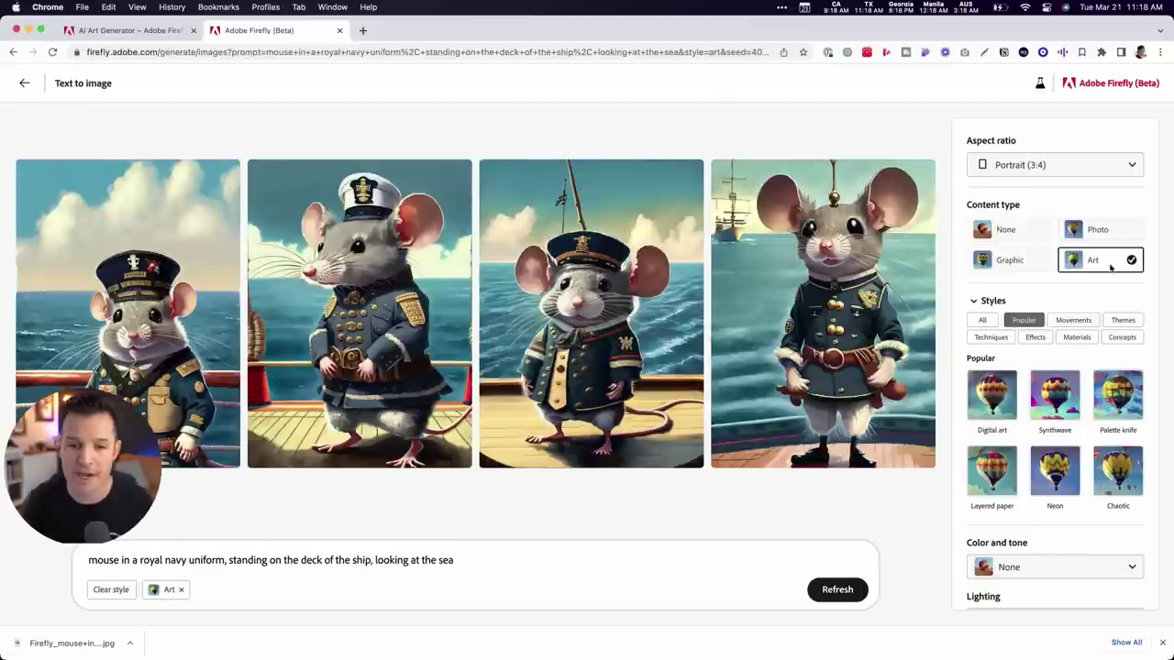
pyautogui.click(1109, 238)
pyautogui.click(1104, 255)
pyautogui.click(1107, 236)
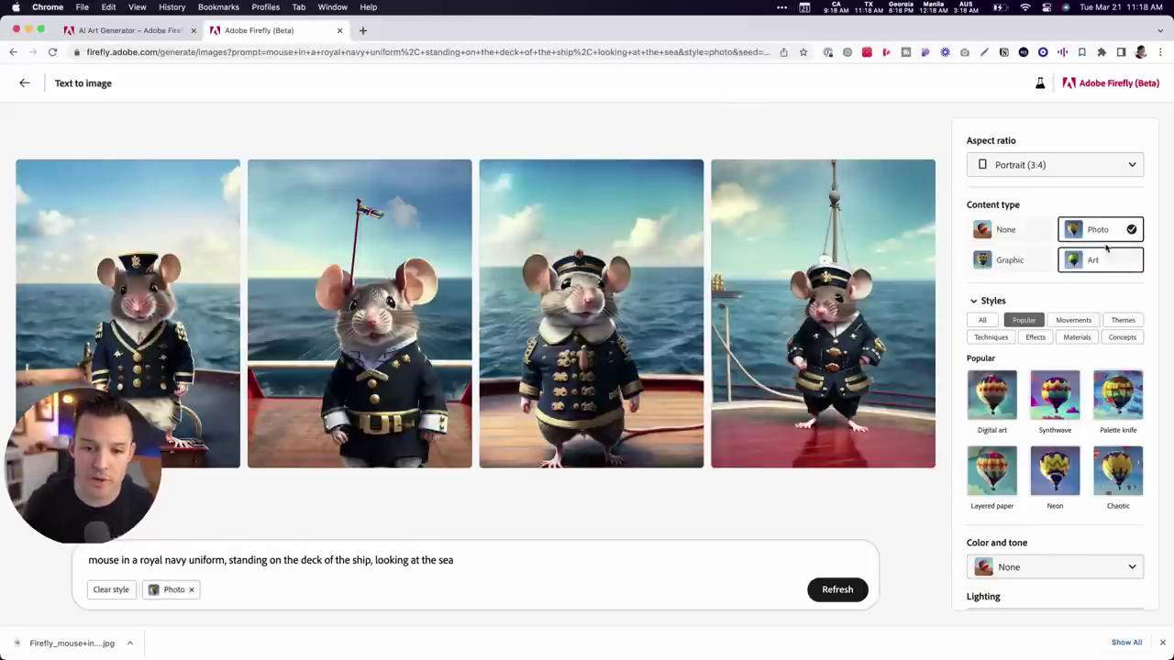
pyautogui.click(1101, 261)
# Step: Compare the mouse images across the Graphic, Art and Photo content types, ending on Art
pyautogui.click(989, 260)
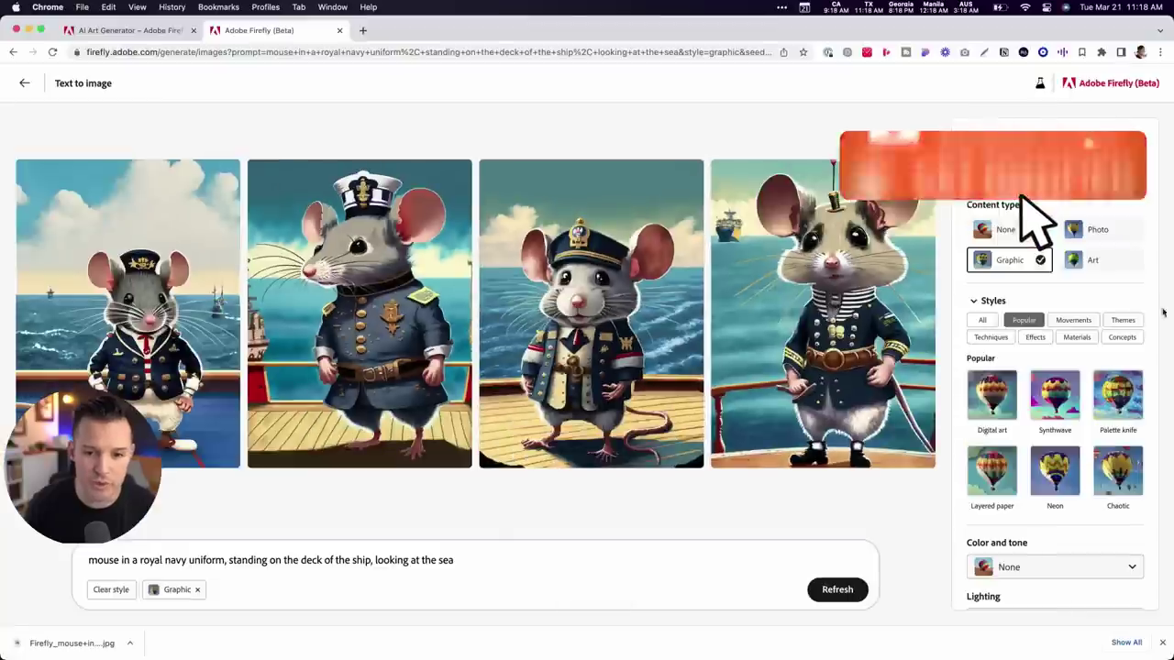
pyautogui.click(1100, 260)
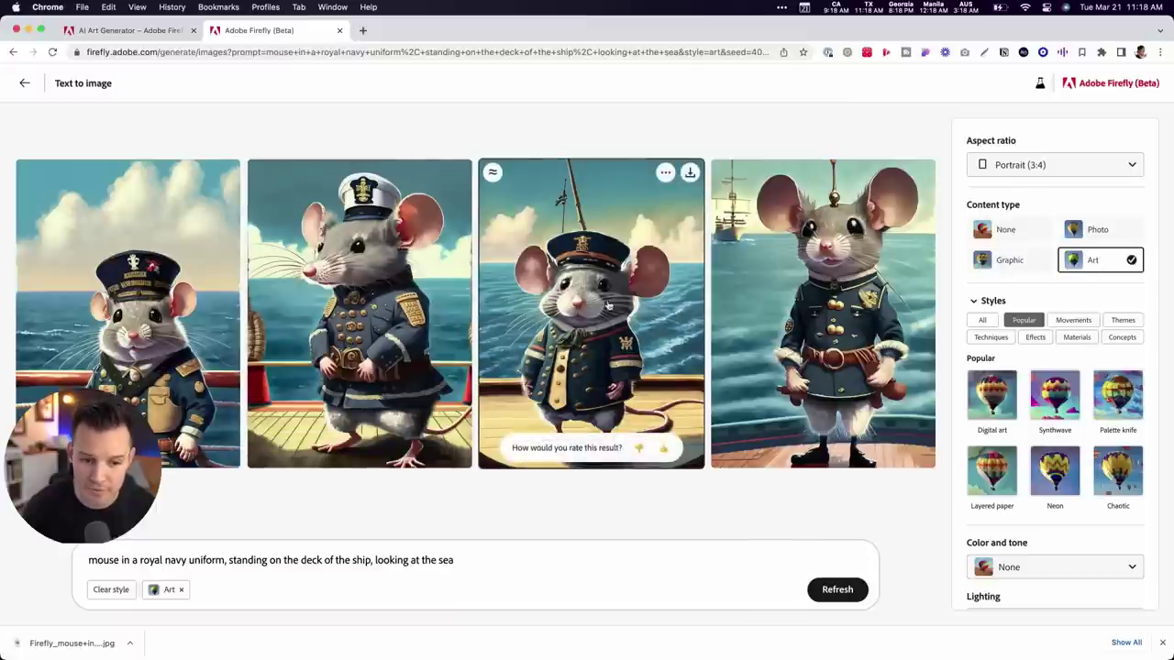
pyautogui.click(1032, 264)
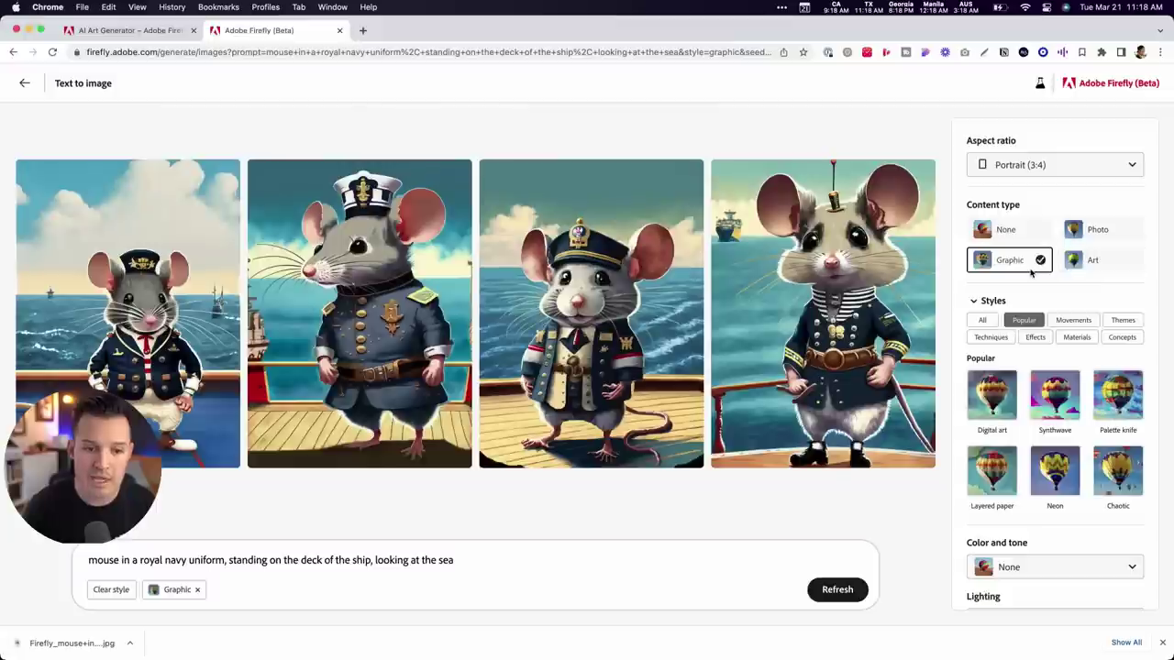
pyautogui.click(1100, 265)
pyautogui.click(1101, 233)
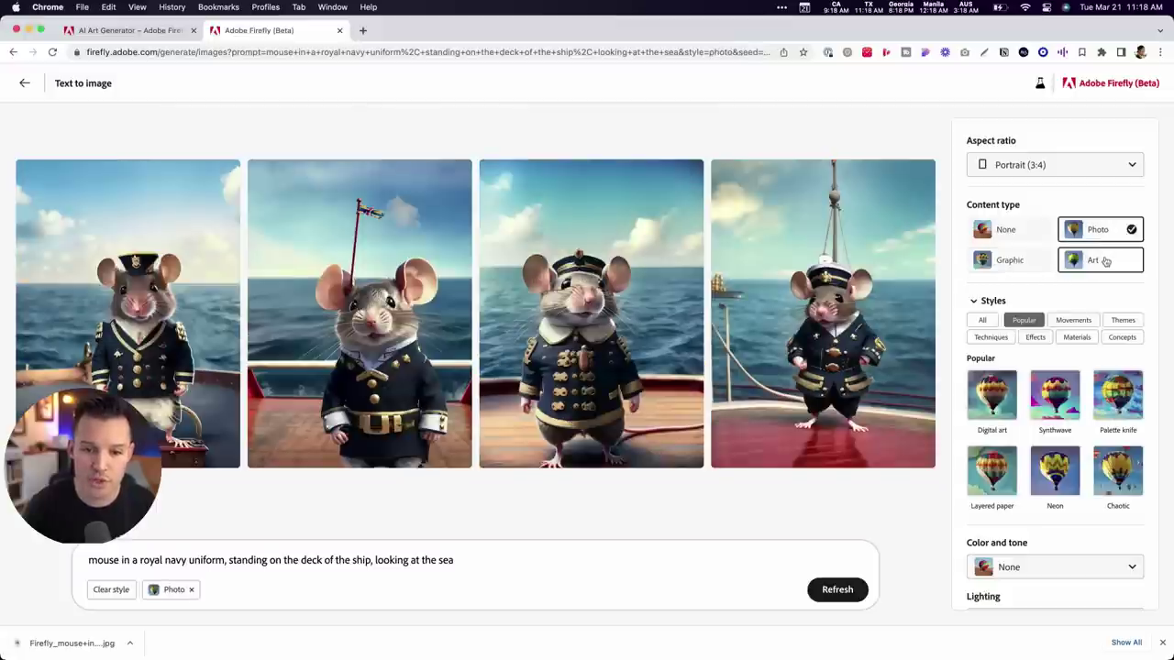
pyautogui.click(1104, 262)
pyautogui.click(1037, 263)
pyautogui.click(1096, 263)
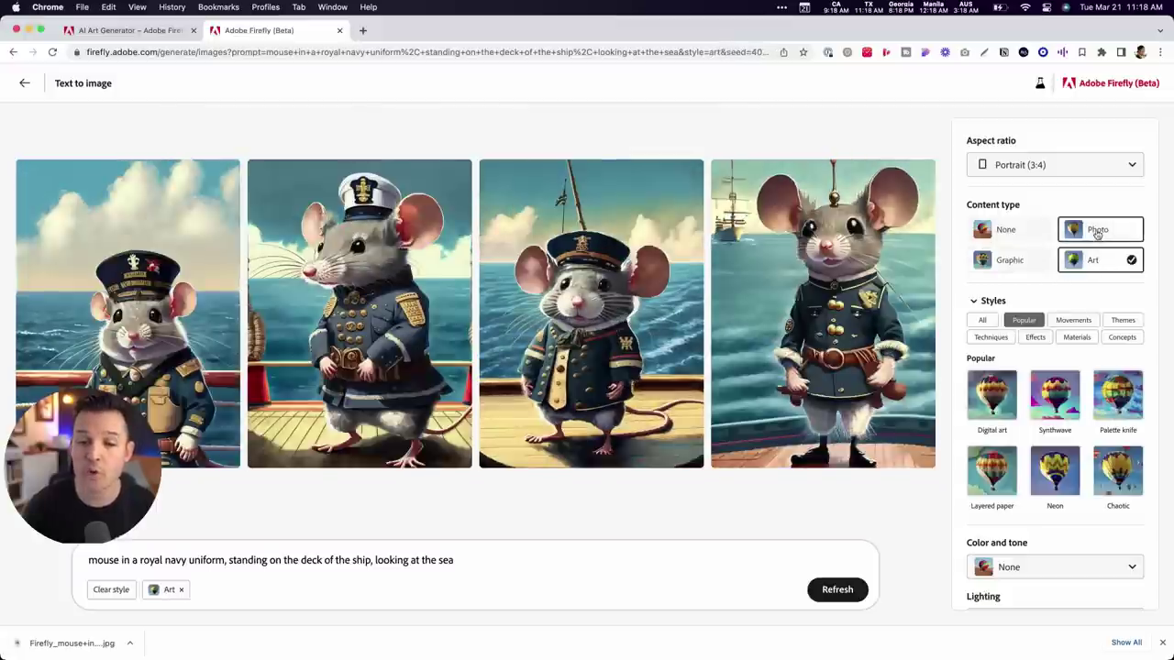
pyautogui.click(1098, 233)
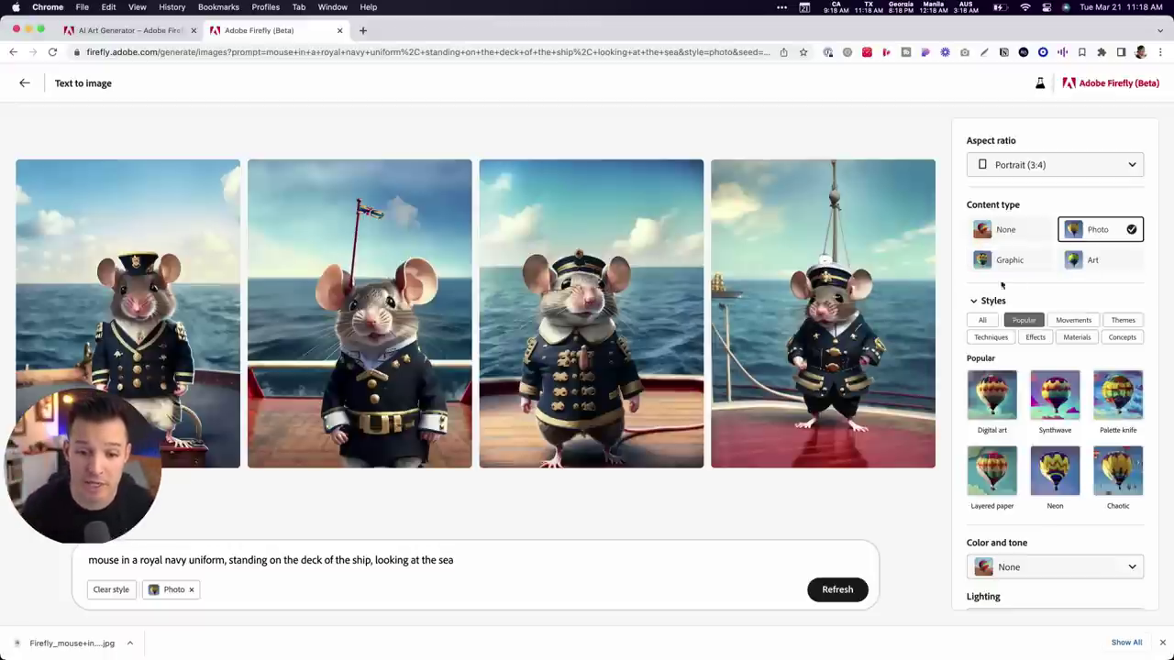
pyautogui.moveTo(877, 307)
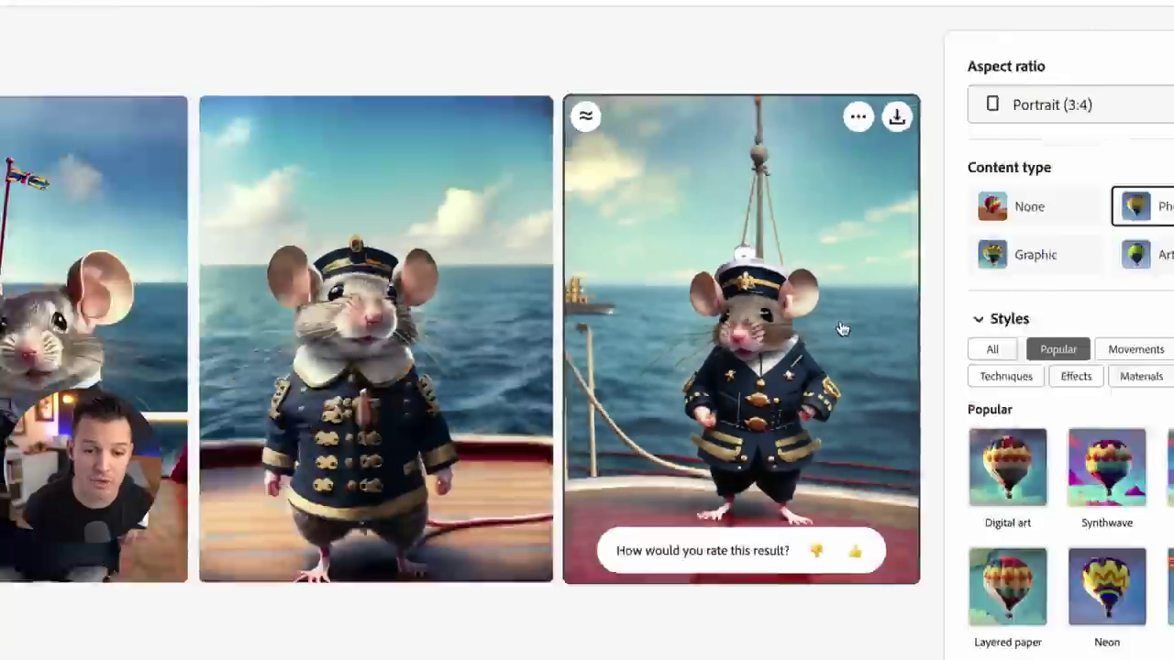
pyautogui.click(1158, 257)
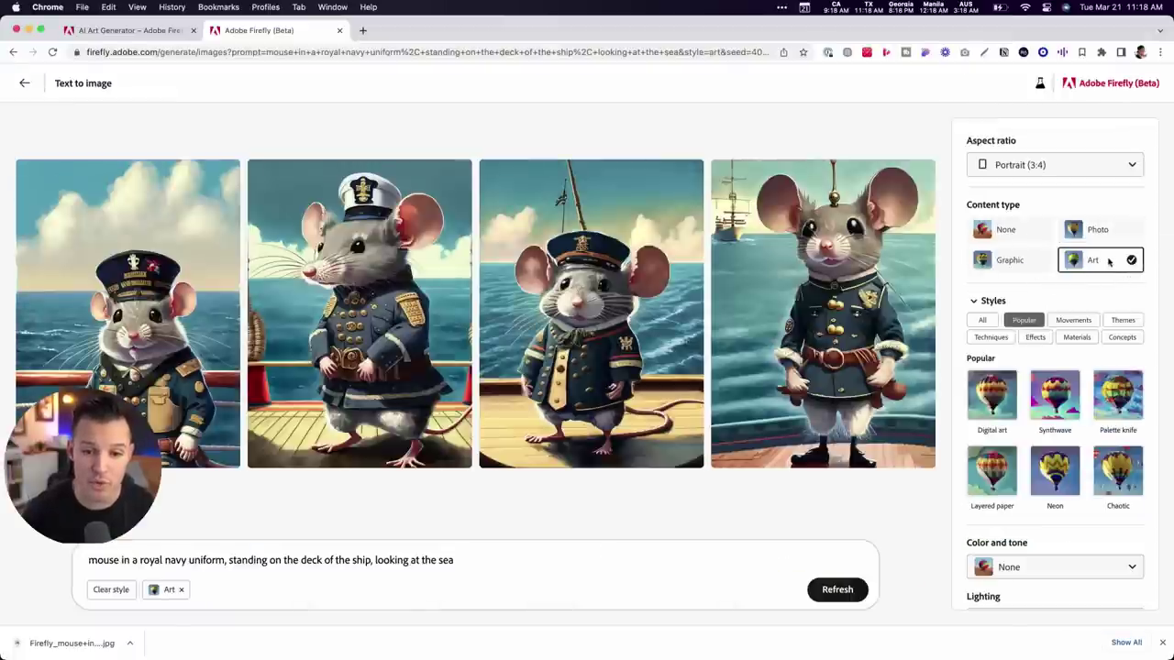
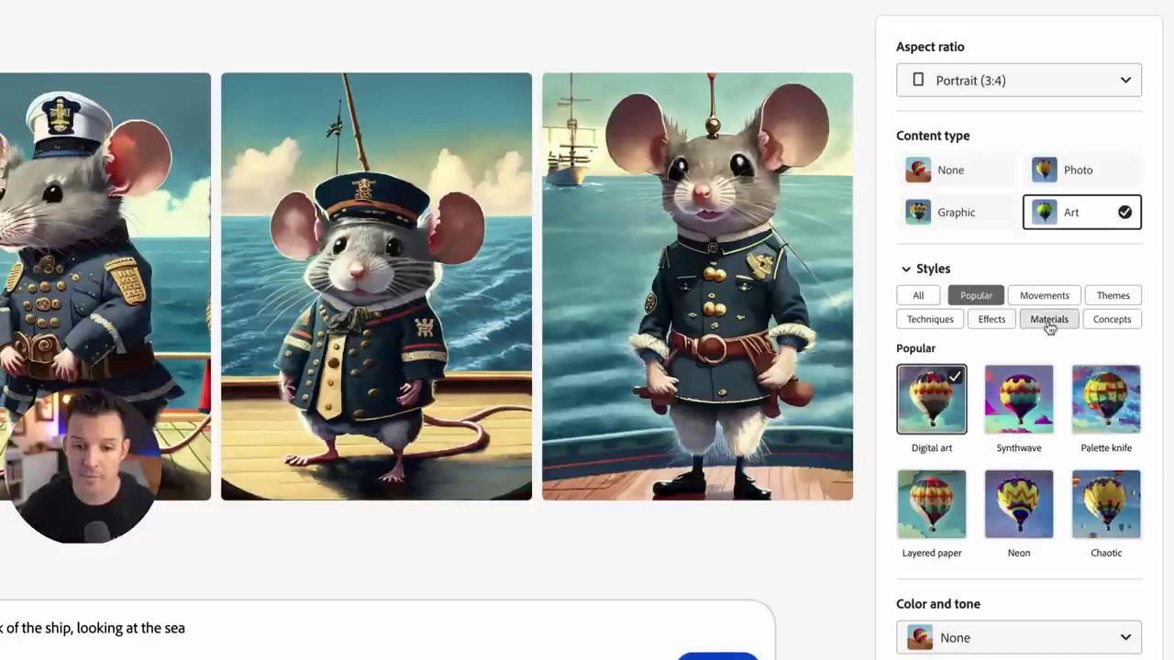
# Step: Apply the Digital art and Steampunk styles and look through the Themes styles
pyautogui.click(1039, 295)
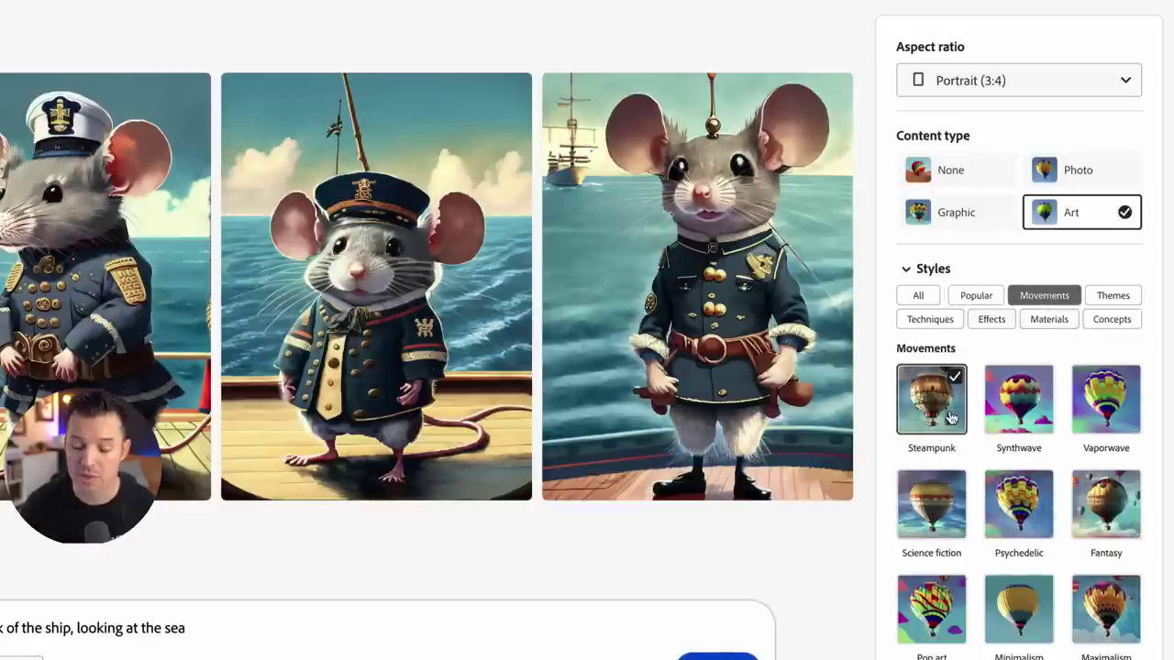
pyautogui.click(1130, 298)
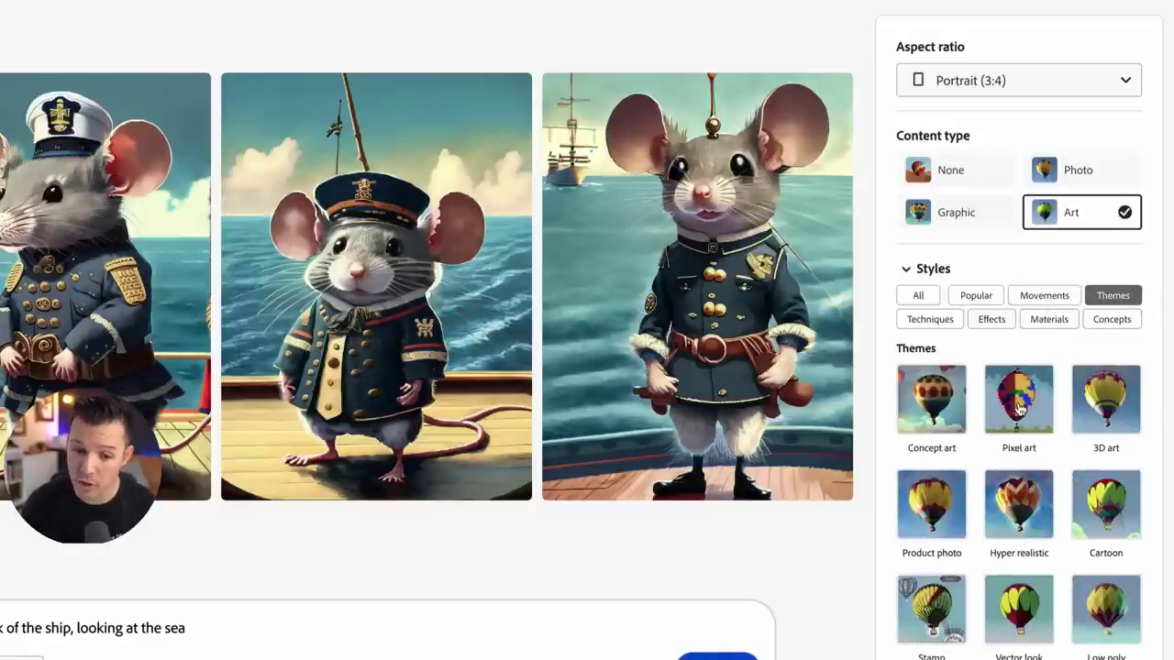
pyautogui.scroll(-1, 1019, 408)
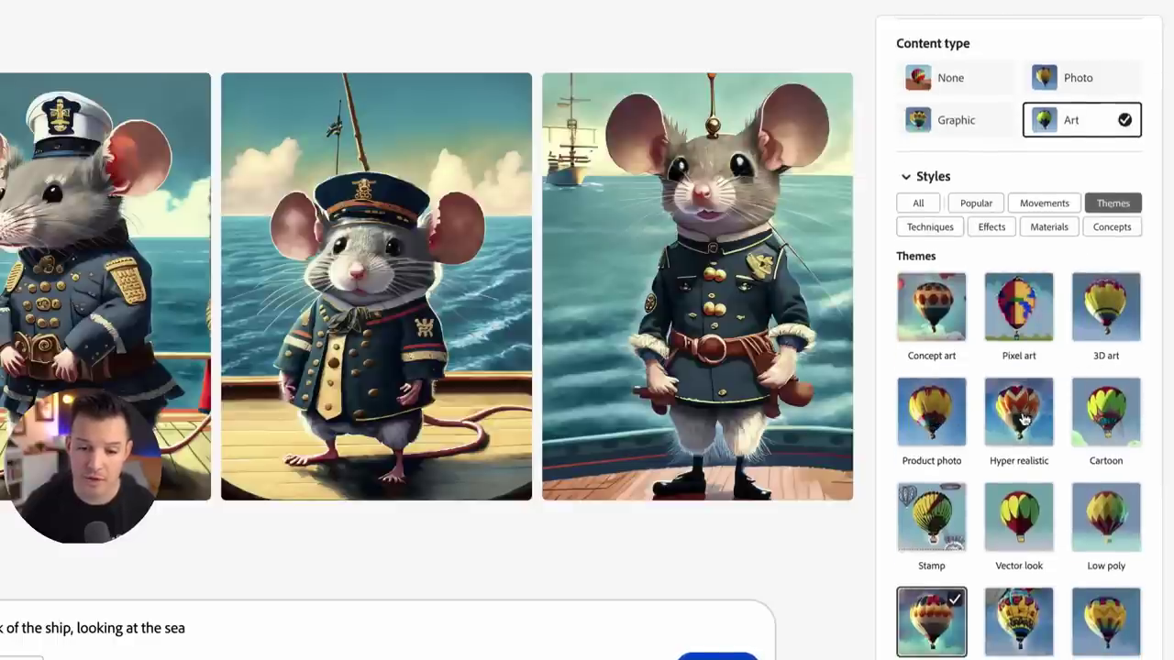
pyautogui.scroll(-2, 1037, 401)
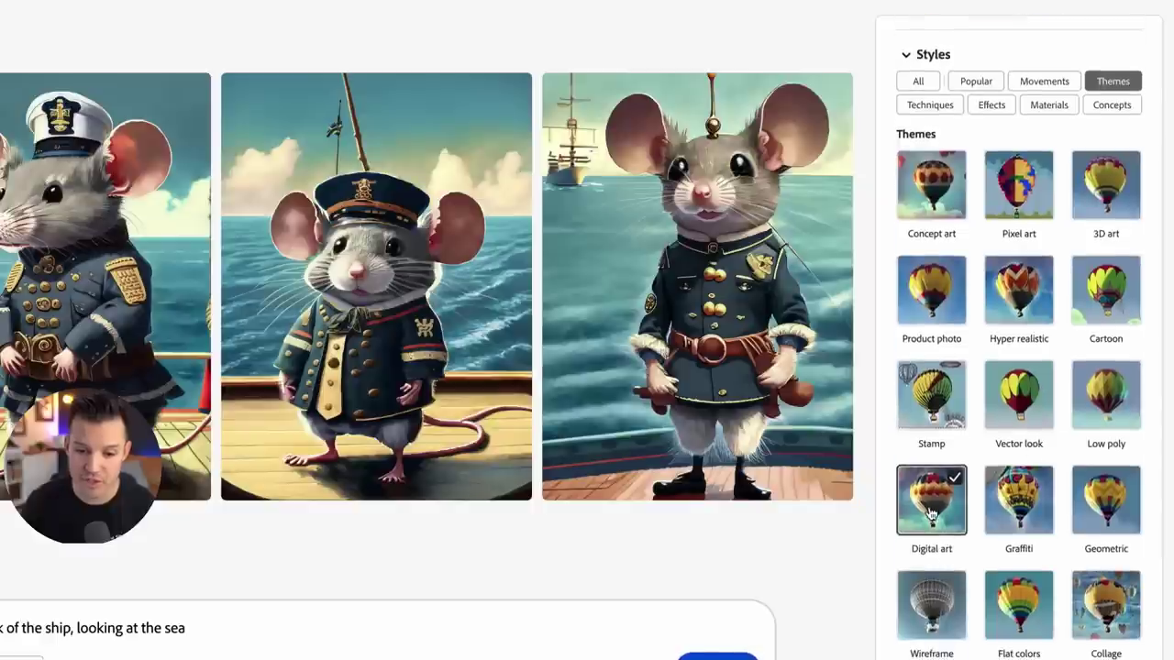
pyautogui.scroll(1, 1048, 398)
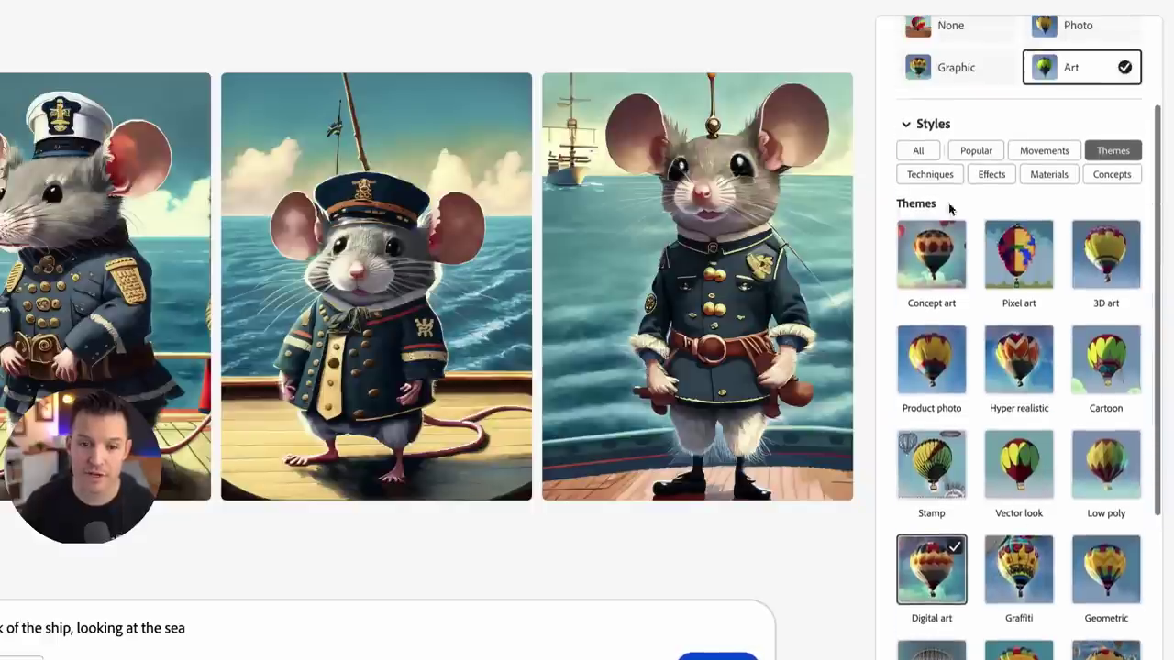
# Step: Add the Painting, Bokeh effect and Layered paper styles and generate new mouse images
pyautogui.click(928, 174)
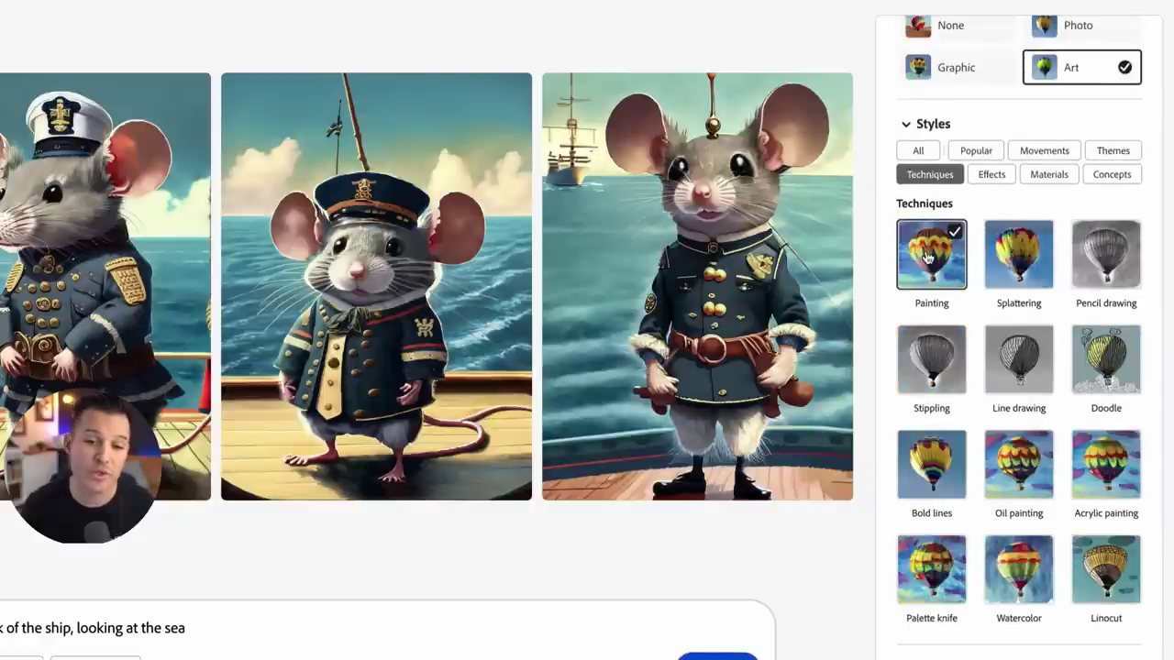
pyautogui.click(988, 180)
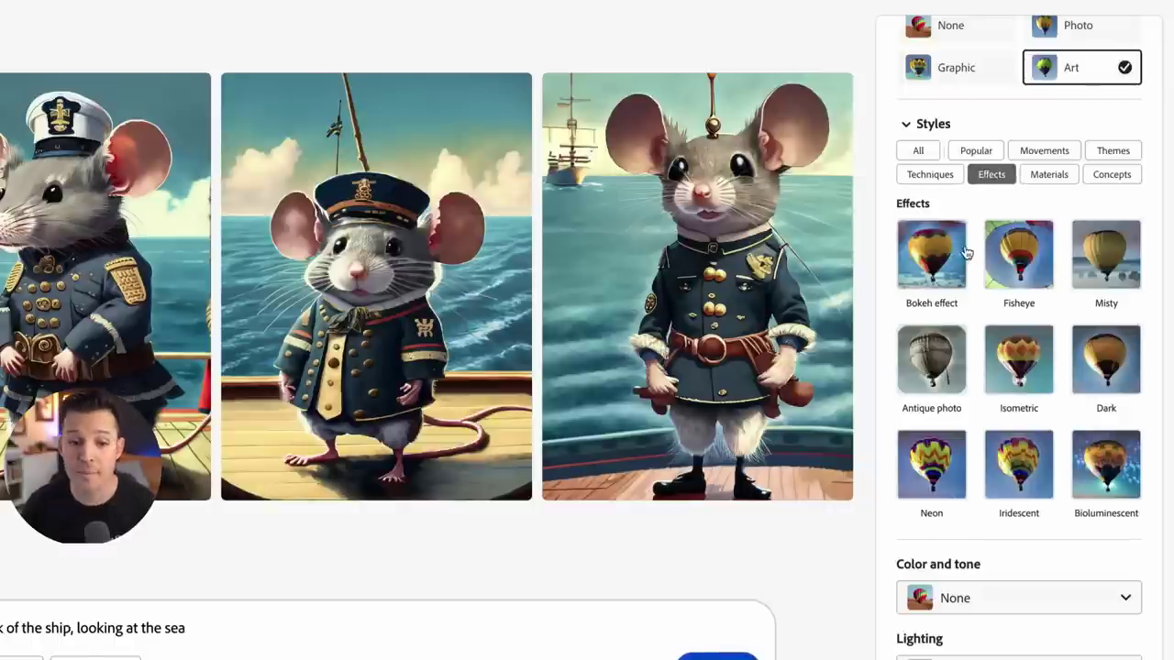
pyautogui.click(1051, 176)
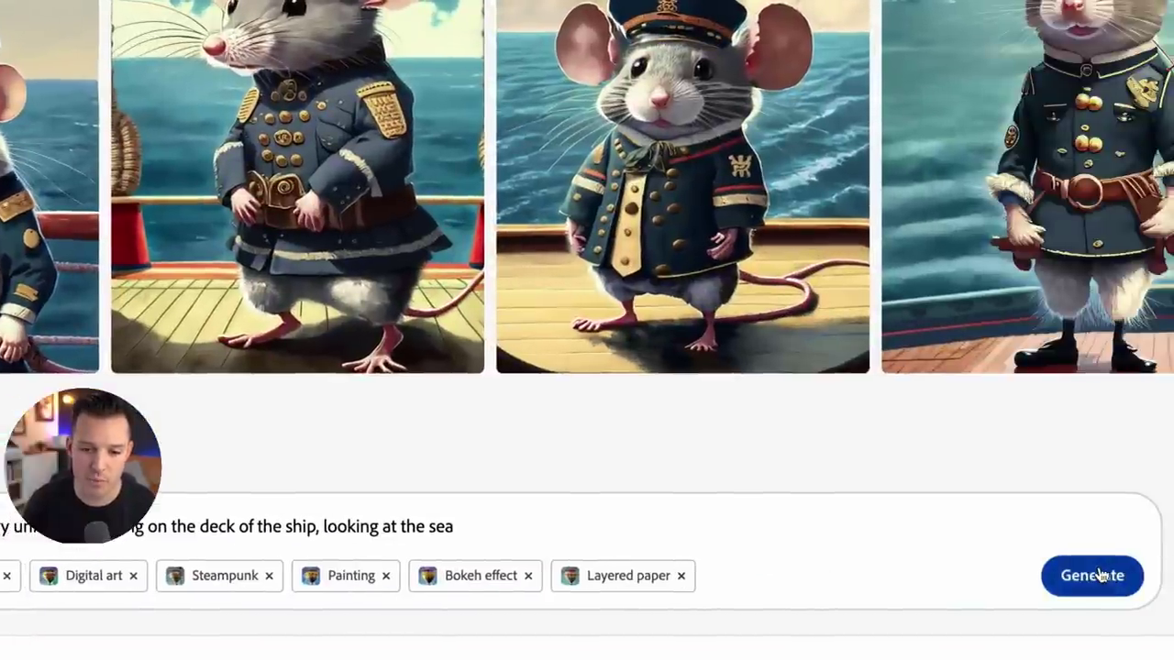
pyautogui.click(1105, 574)
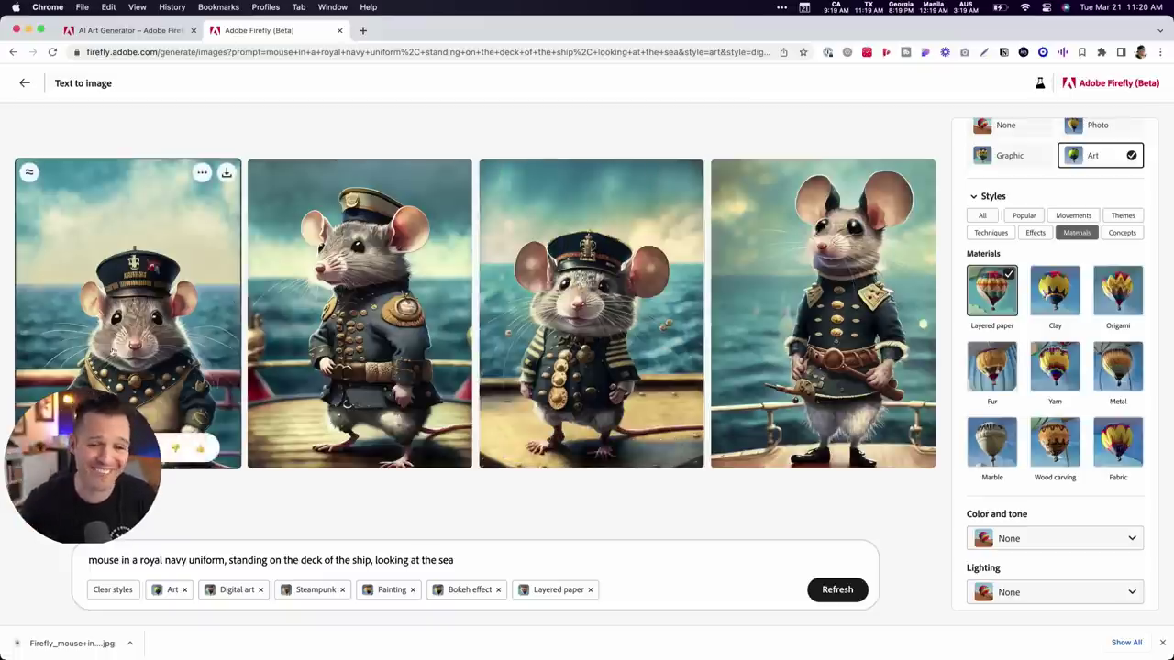
# Step: Enlarge the first restyled mouse image, browse through the other variations at full size and close the view
pyautogui.click(129, 275)
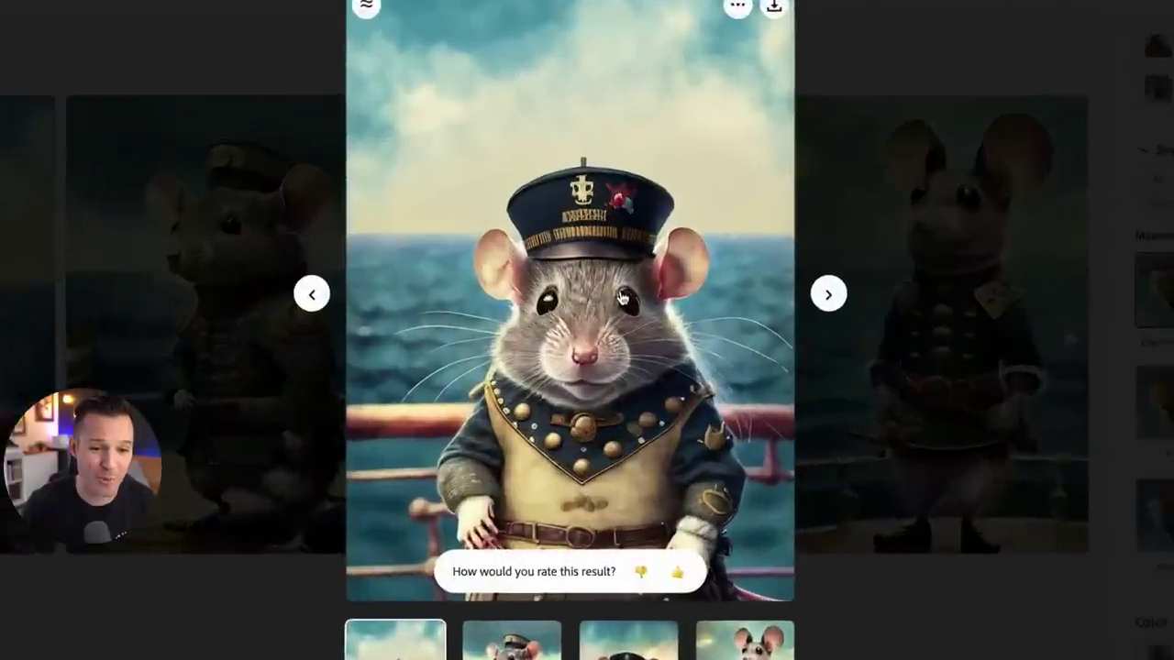
pyautogui.click(765, 291)
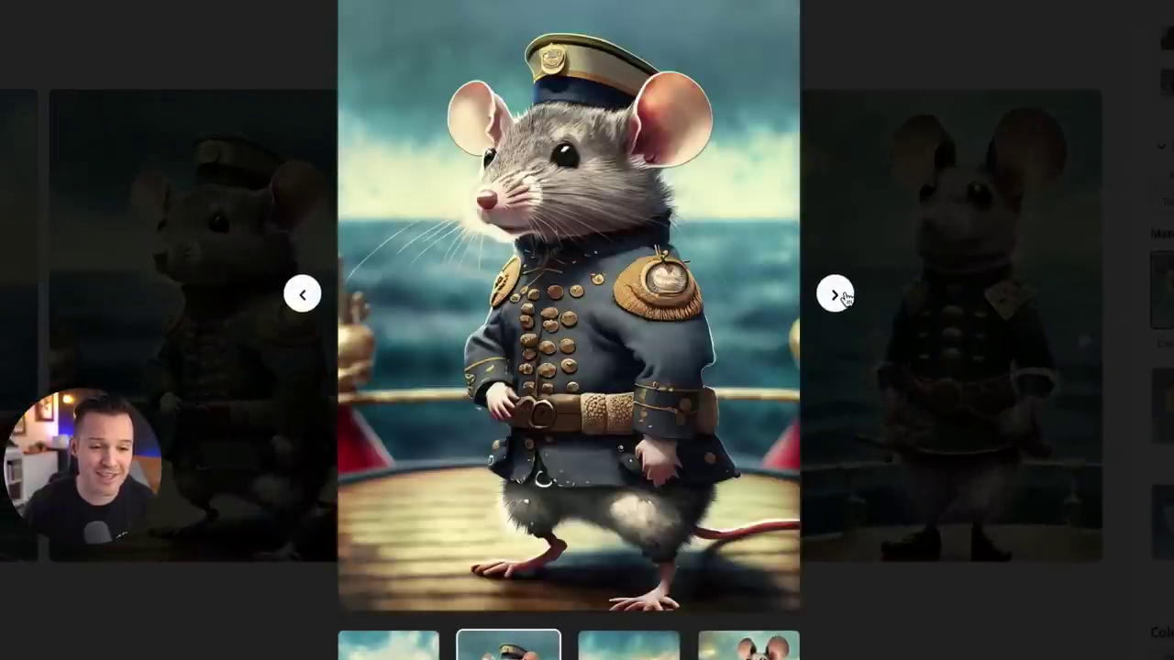
pyautogui.click(835, 294)
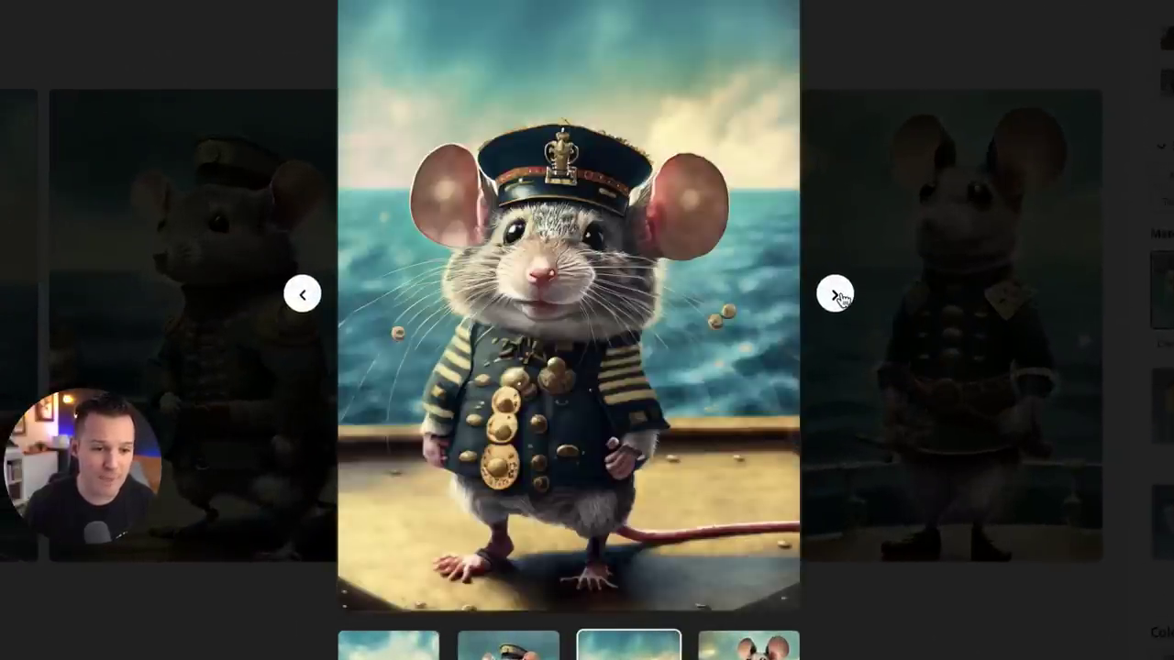
pyautogui.click(835, 294)
pyautogui.press('Escape')
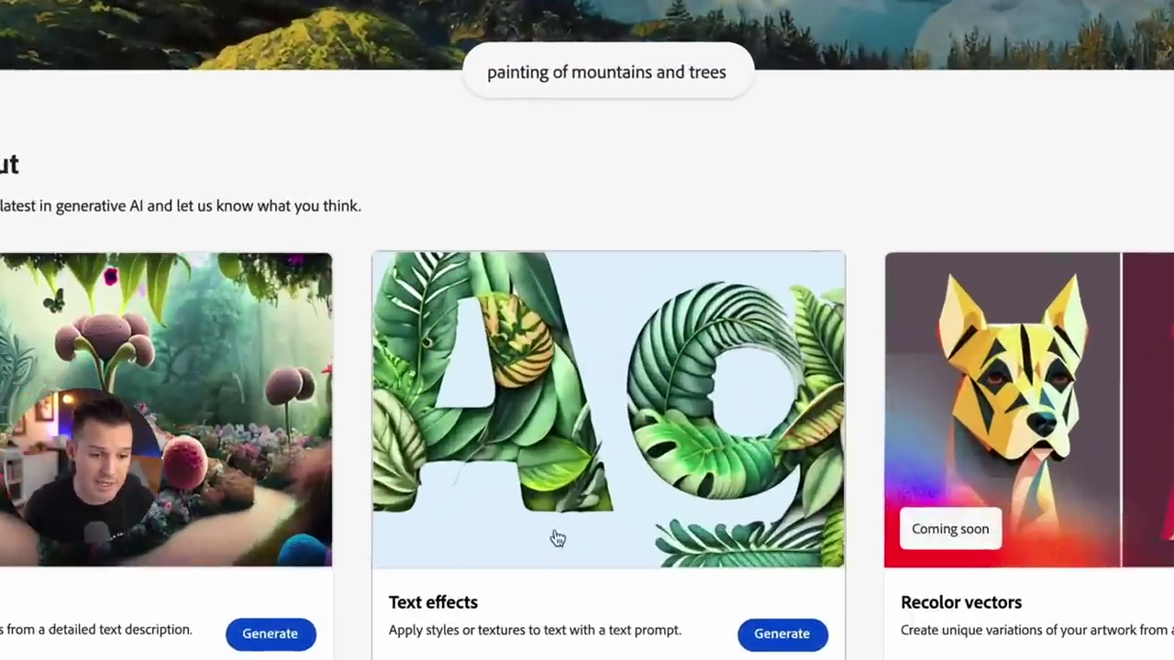
# Step: Open the Text effects generator from the Firefly home page and look through its gallery of sample letters
pyautogui.scroll(-1, 541, 535)
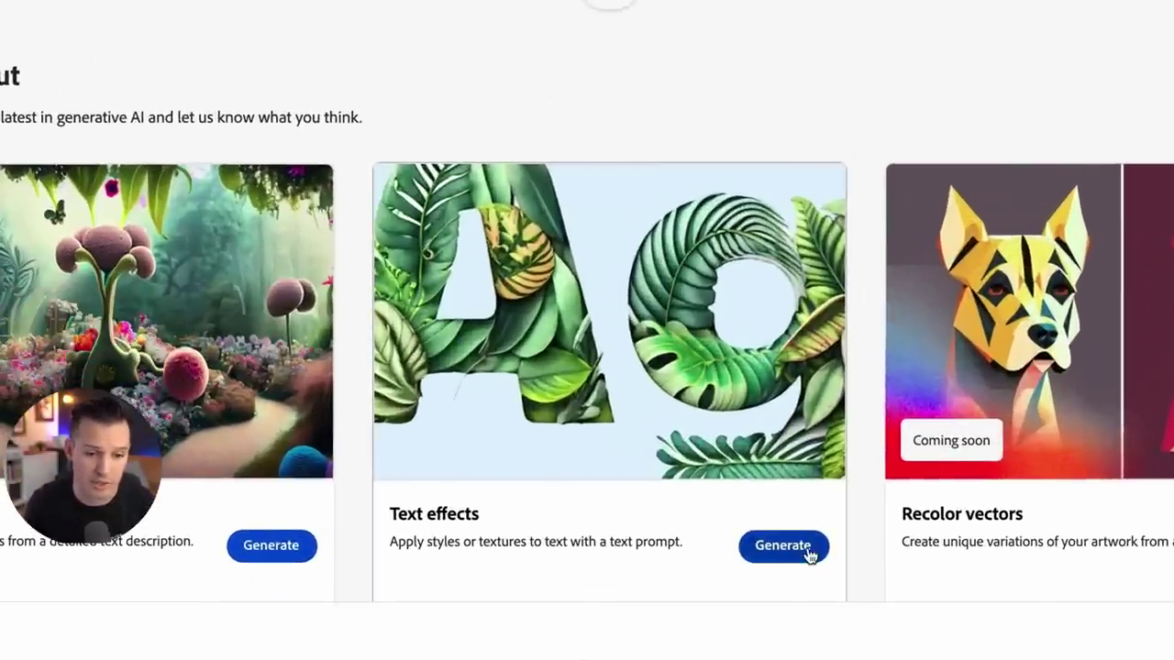
pyautogui.click(808, 551)
pyautogui.scroll(-10, 410, 316)
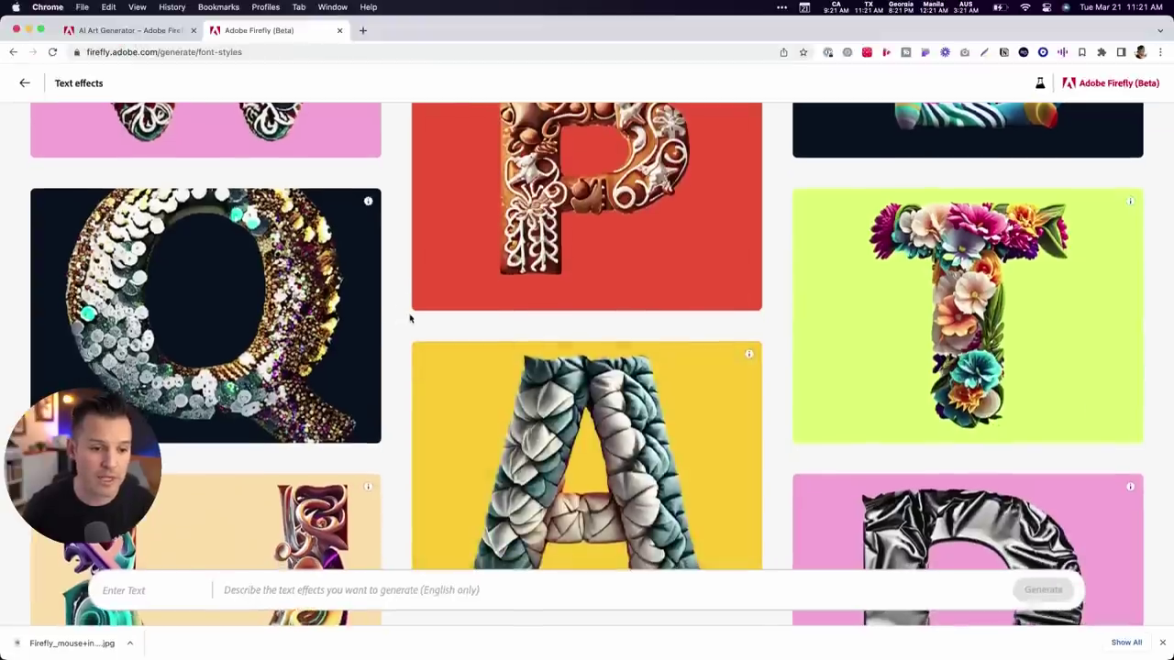
pyautogui.scroll(-5, 410, 317)
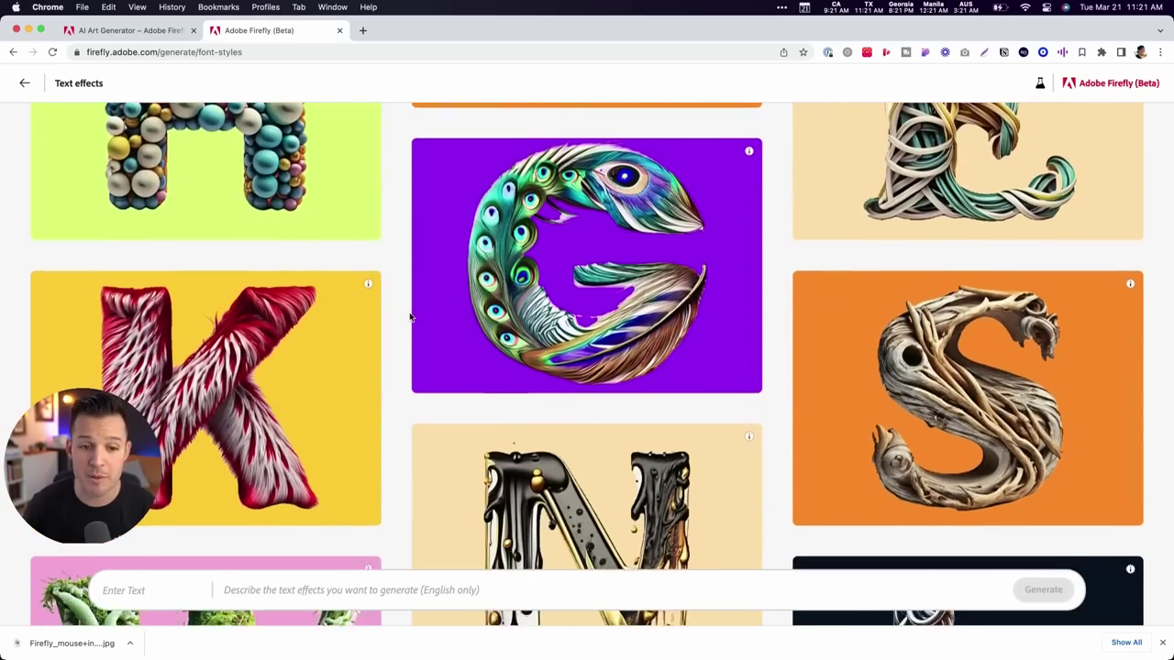
pyautogui.scroll(-2, 410, 317)
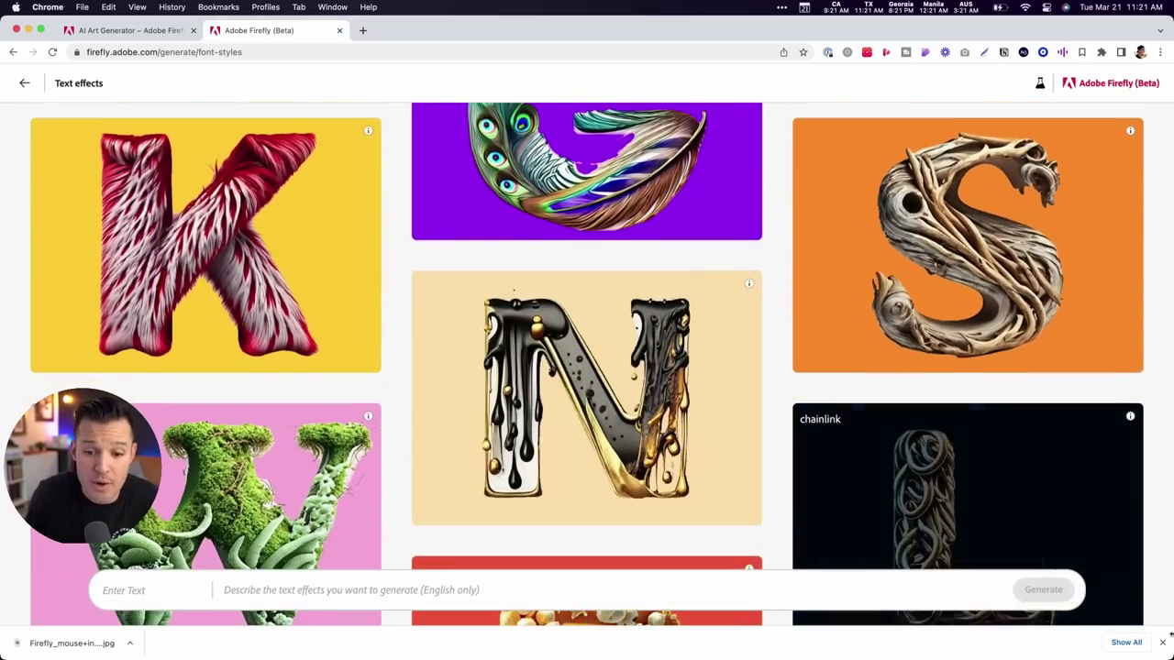
pyautogui.scroll(-1, 772, 484)
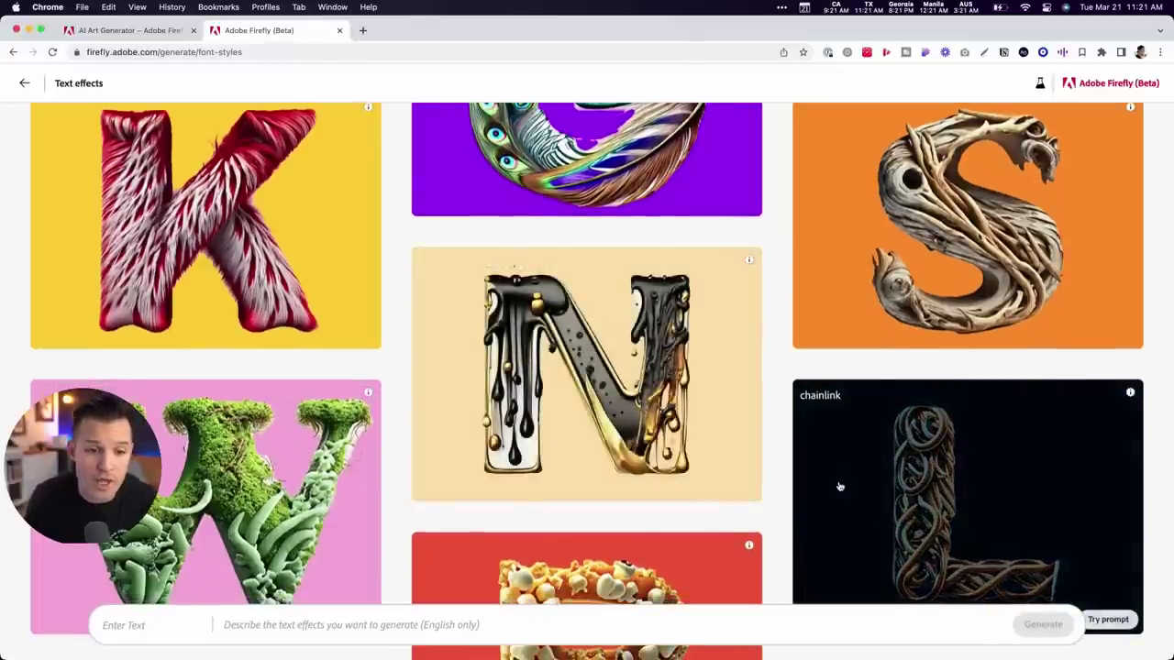
# Step: Generate a text effect for the letter A with the prompt "floral hawaii, plumeria, palm"
pyautogui.scroll(-2, 780, 456)
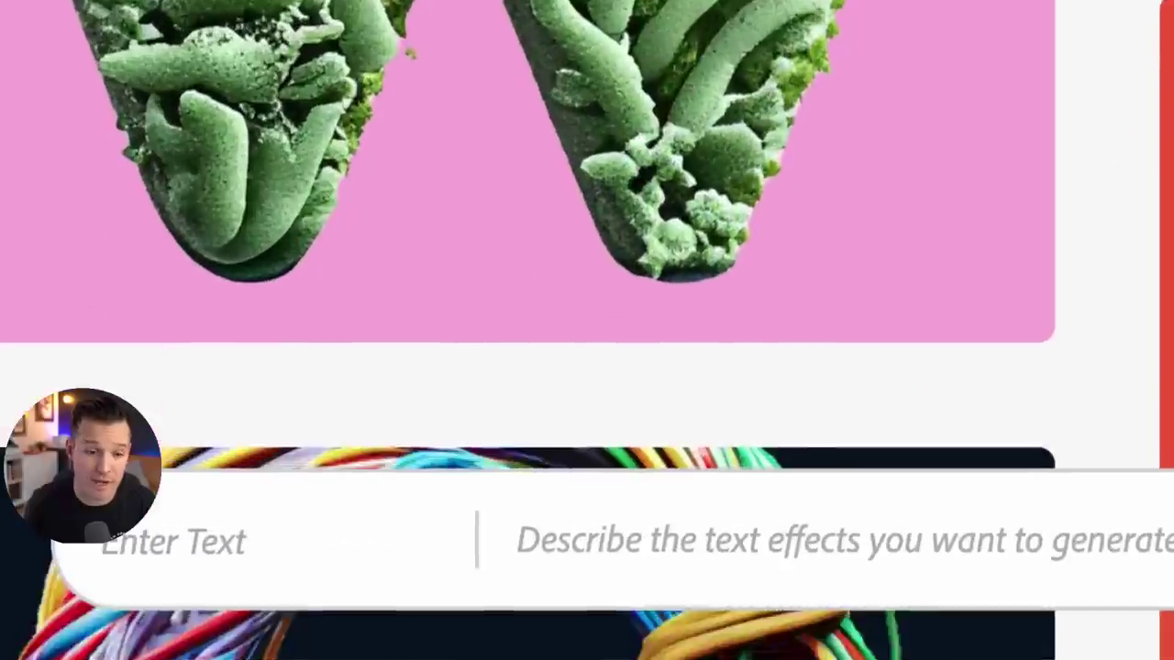
pyautogui.click(158, 540)
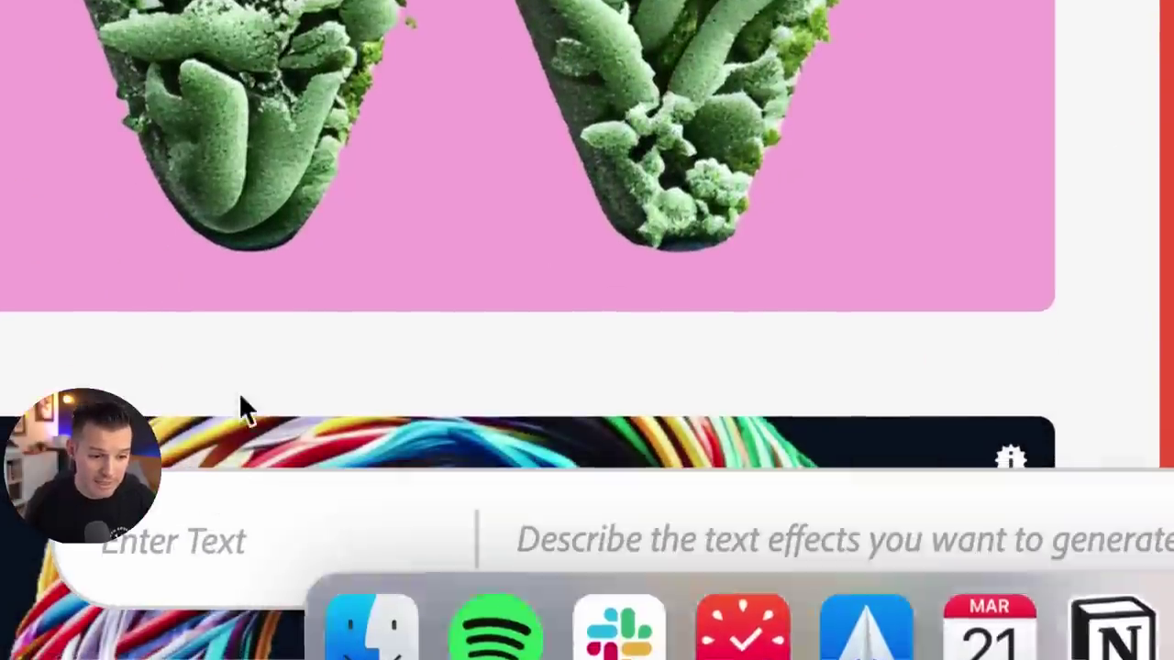
pyautogui.write('A')
pyautogui.click(684, 536)
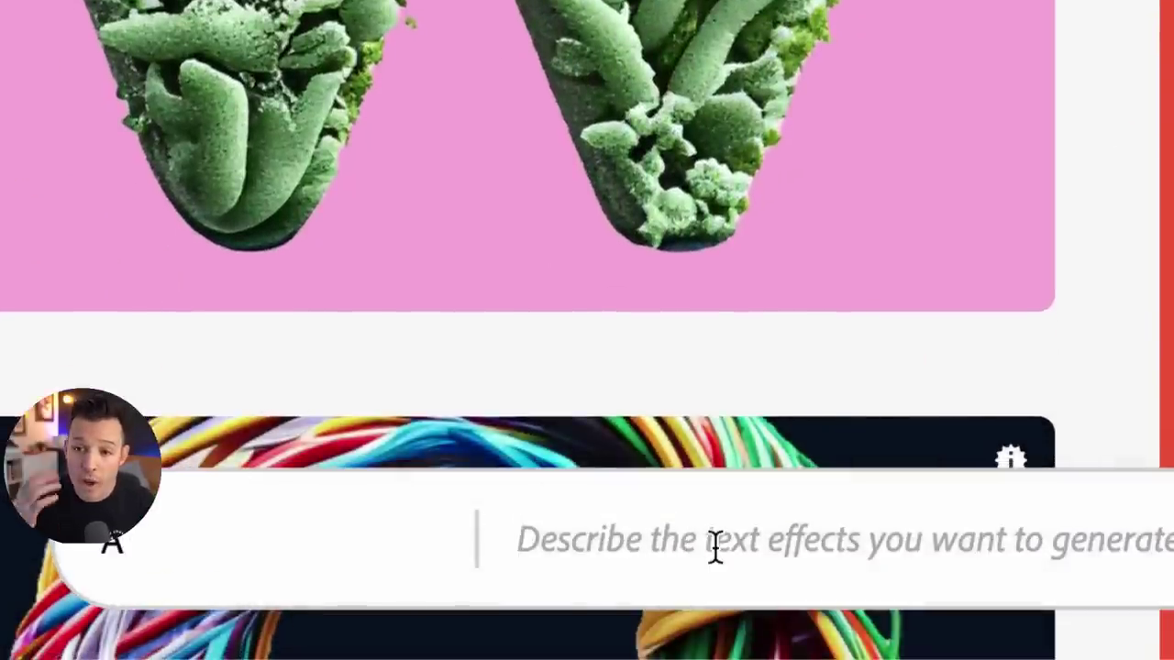
pyautogui.write('floral ha')
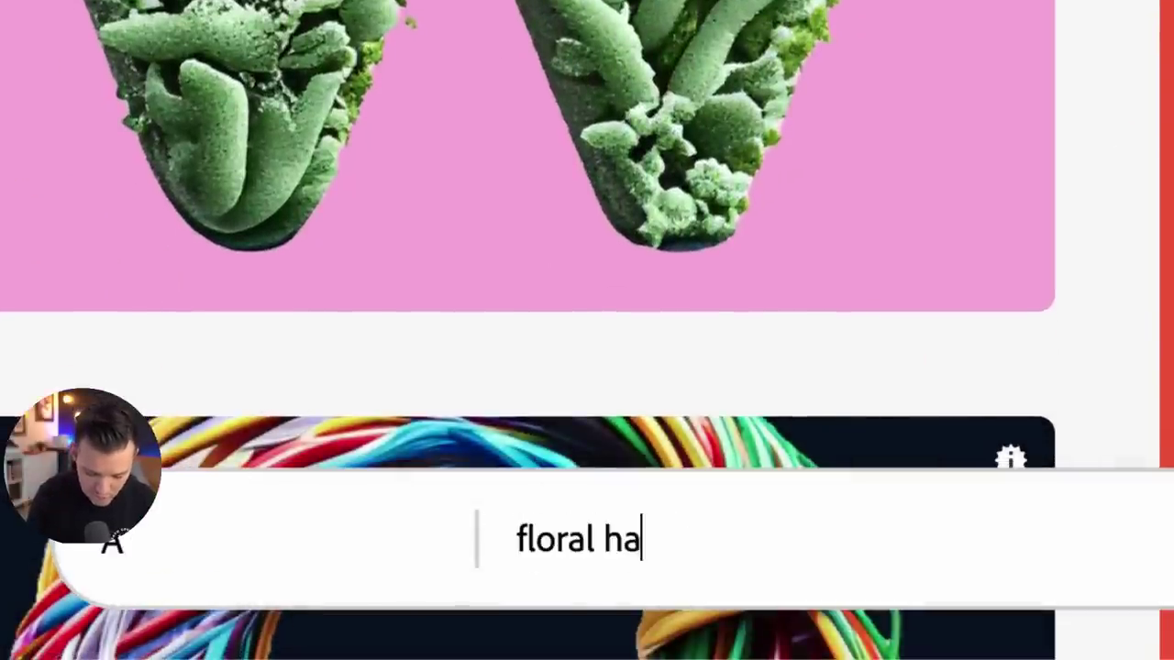
pyautogui.write('waii, plumeria, palm')
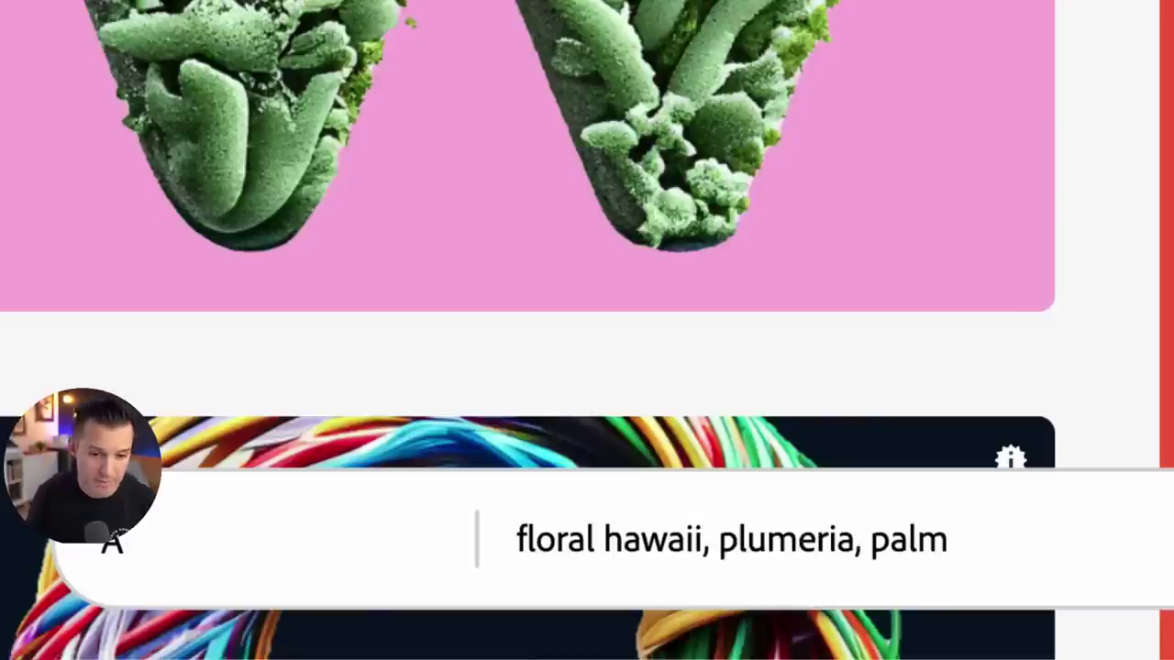
pyautogui.press('Return')
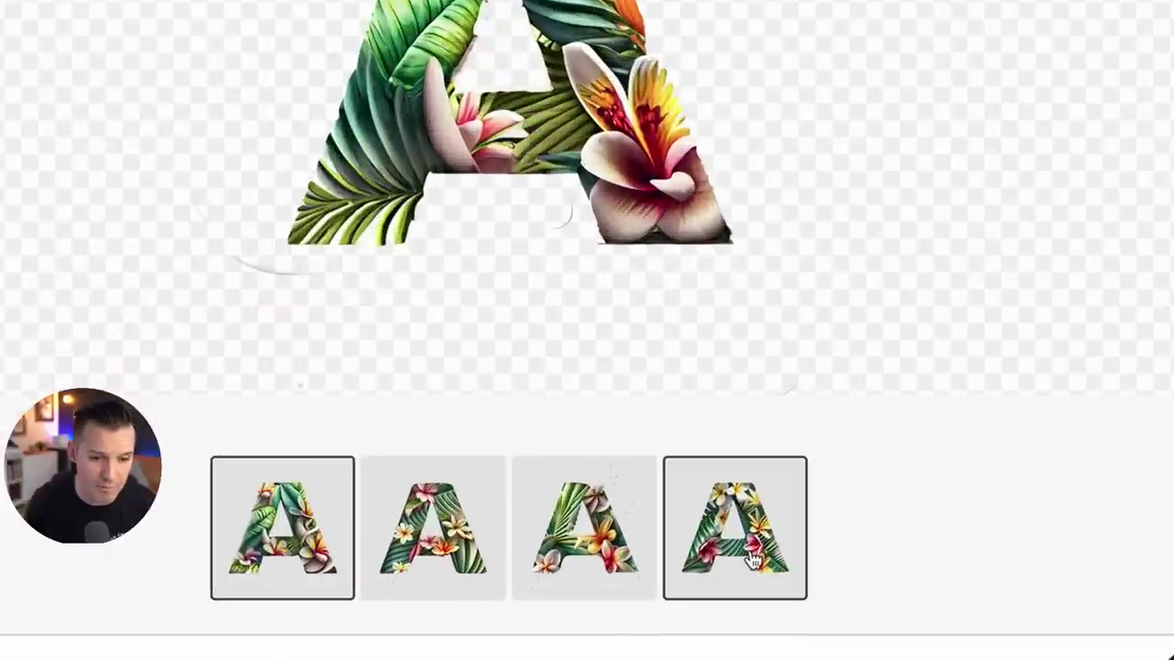
# Step: Select the fourth variation of the letter, extend the text to "Aloha" and regenerate the effect
pyautogui.click(725, 559)
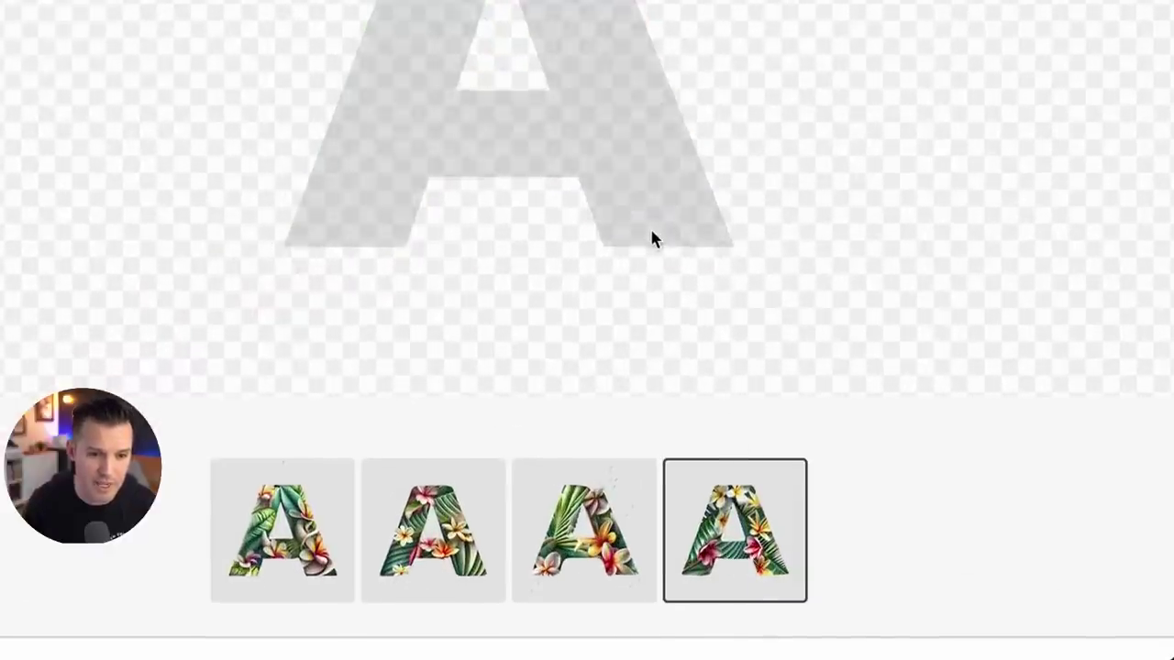
pyautogui.scroll(3, 633, 7)
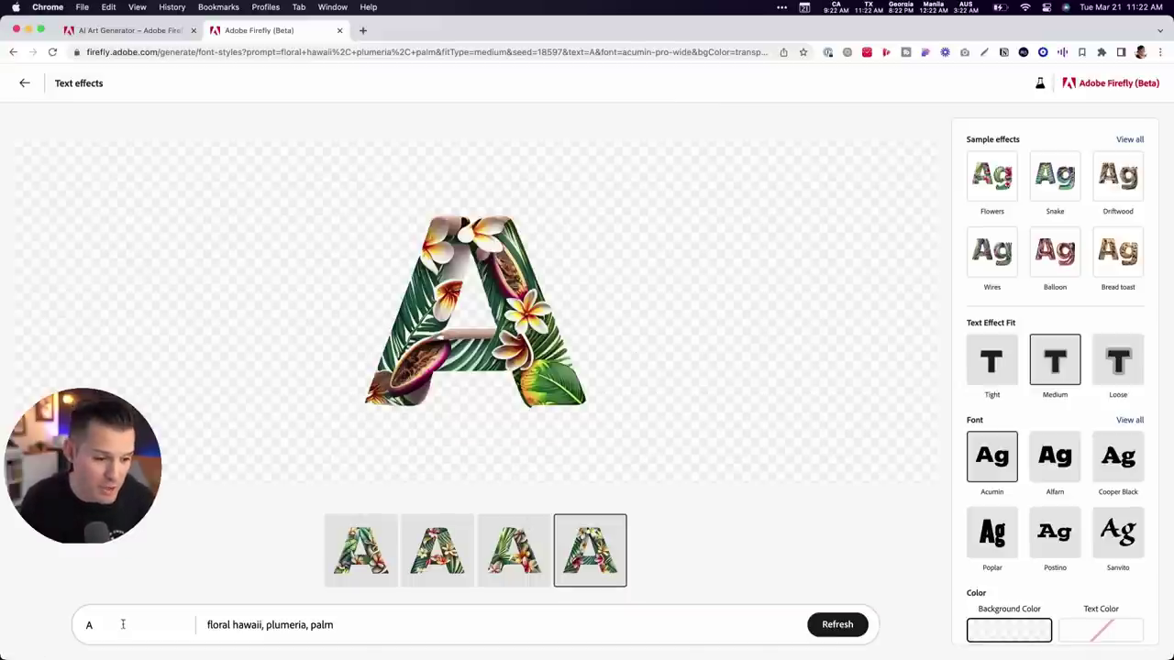
pyautogui.write('loha')
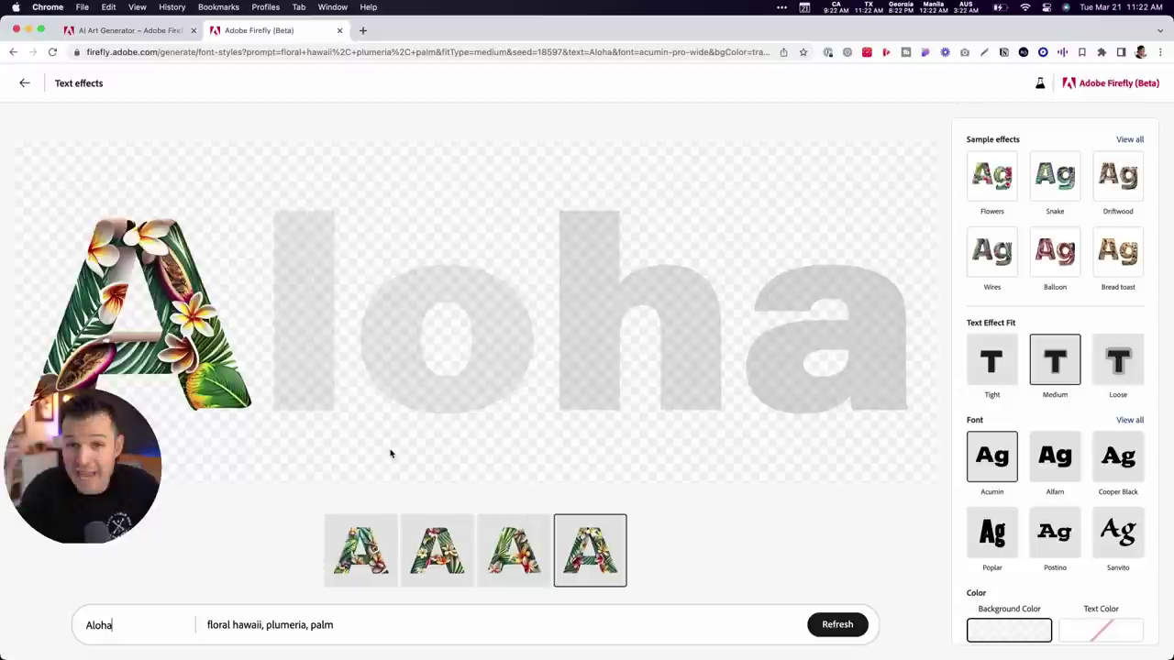
pyautogui.click(838, 633)
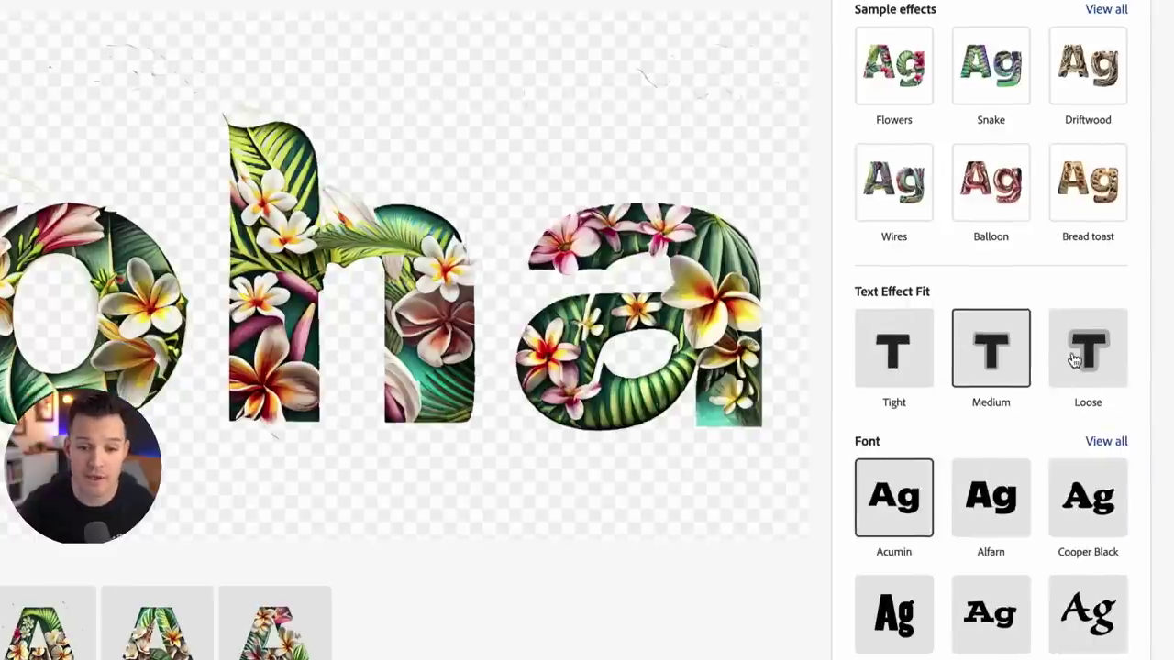
# Step: Try the Loose text effect fit on the Aloha lettering and set the fit to Tight
pyautogui.click(1090, 360)
pyautogui.scroll(-2, 1075, 412)
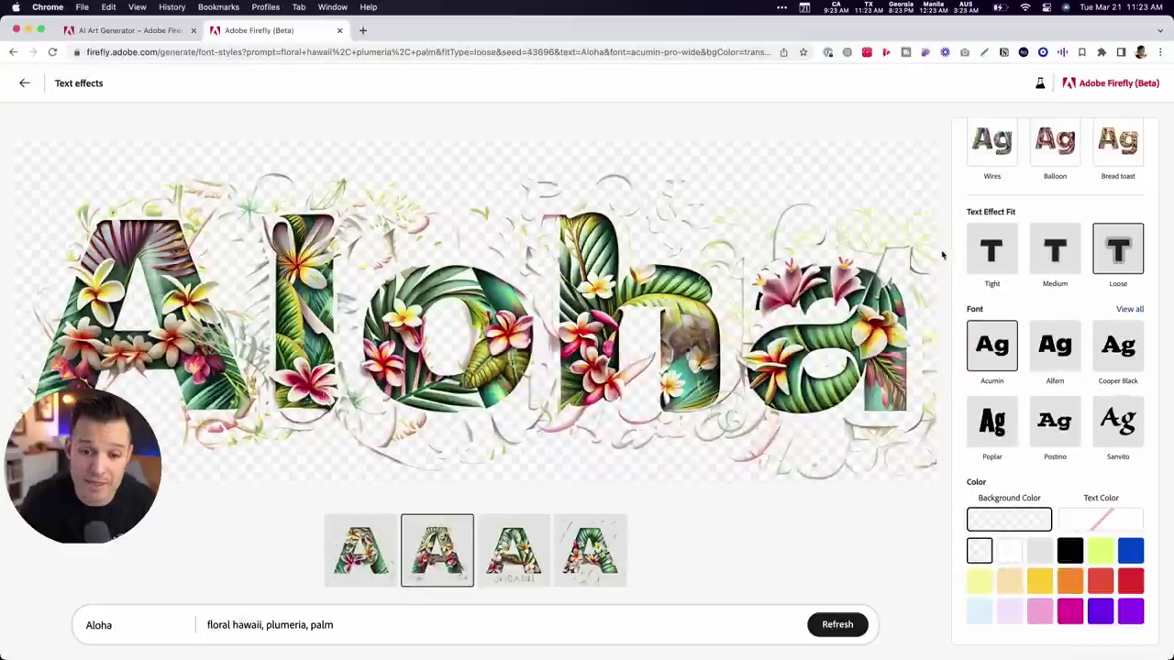
pyautogui.click(990, 261)
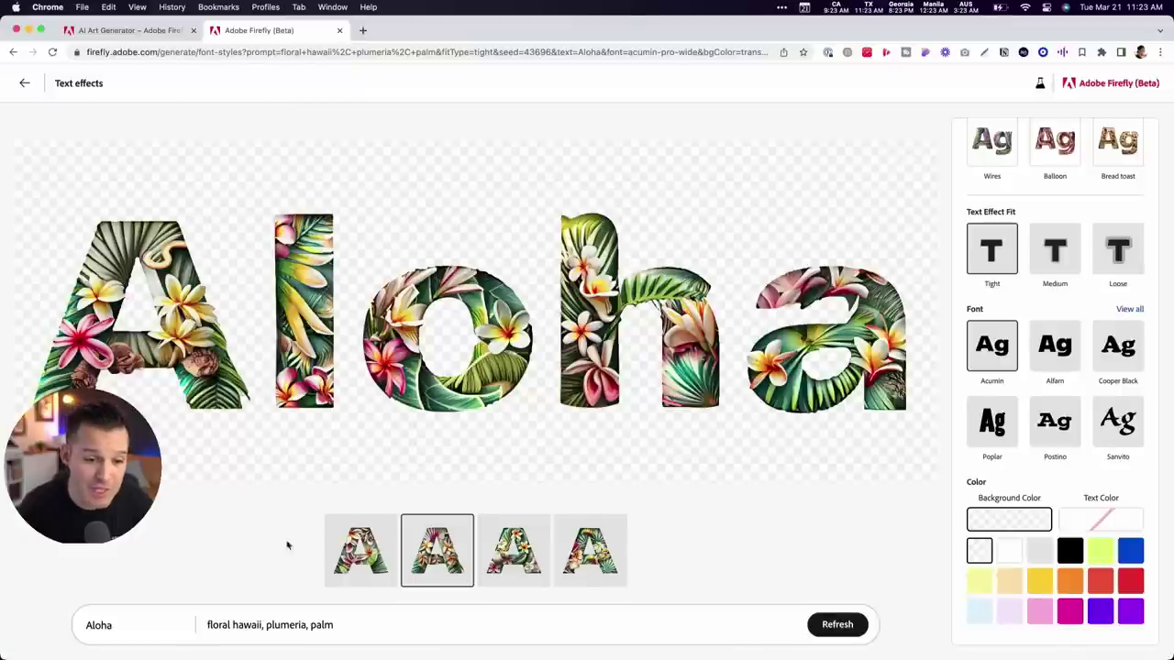
# Step: Try a blue background and the Alfarn font on the Aloha lettering, and choose the Postino font with a white background
pyautogui.click(1042, 581)
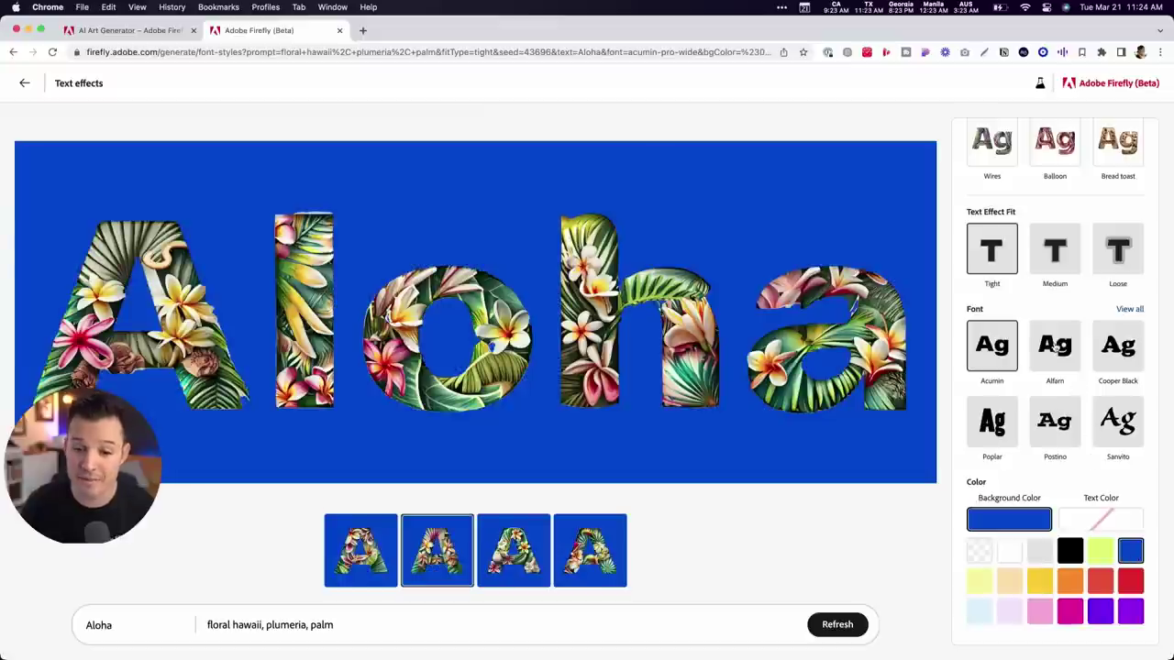
pyautogui.click(1057, 345)
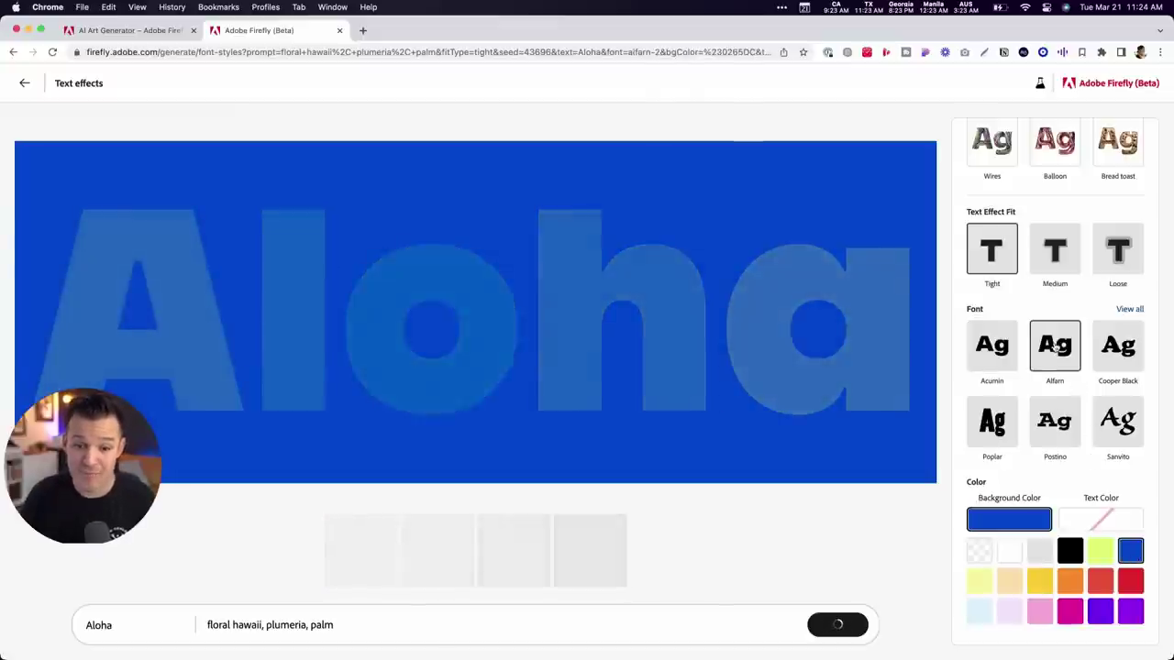
pyautogui.click(1062, 426)
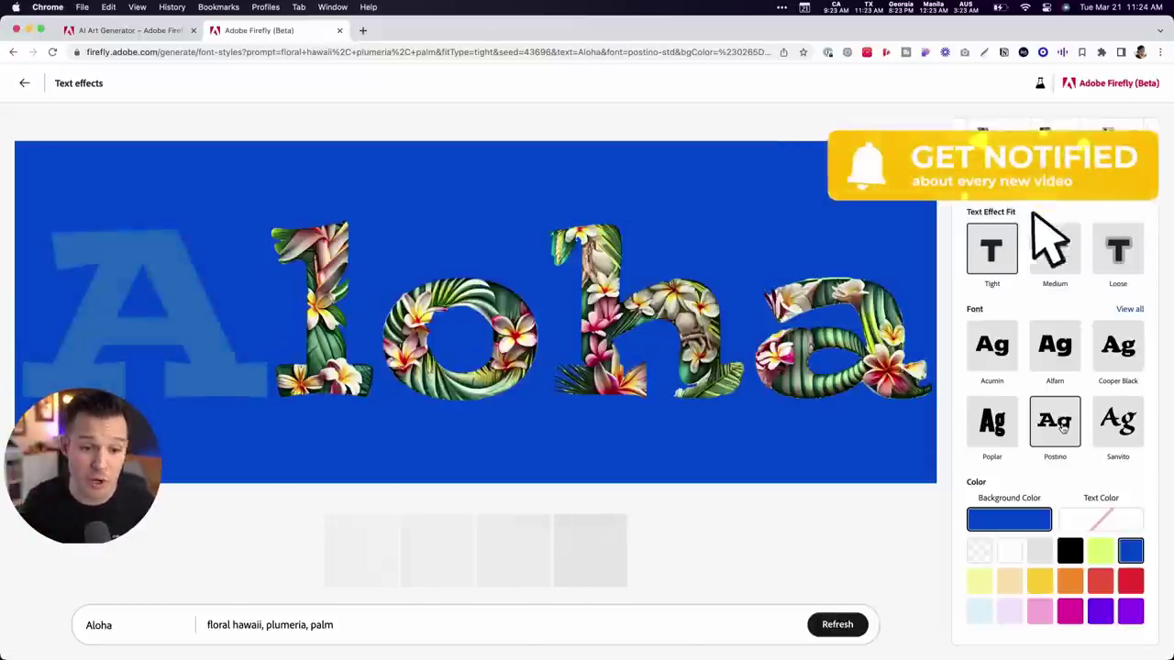
pyautogui.click(1007, 552)
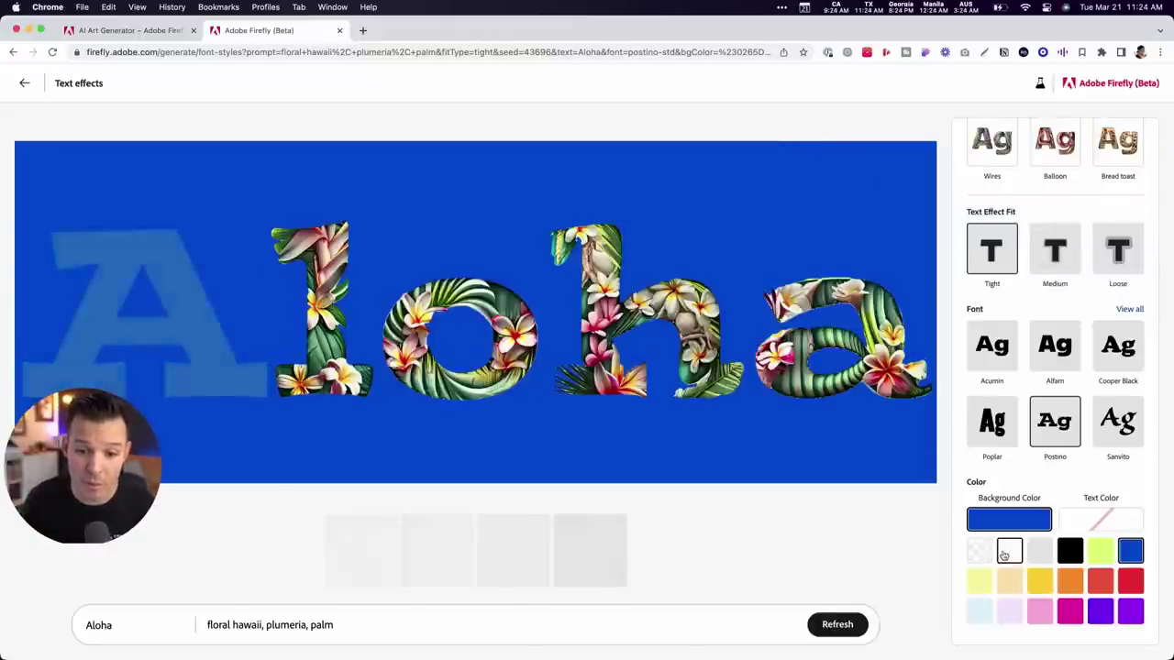